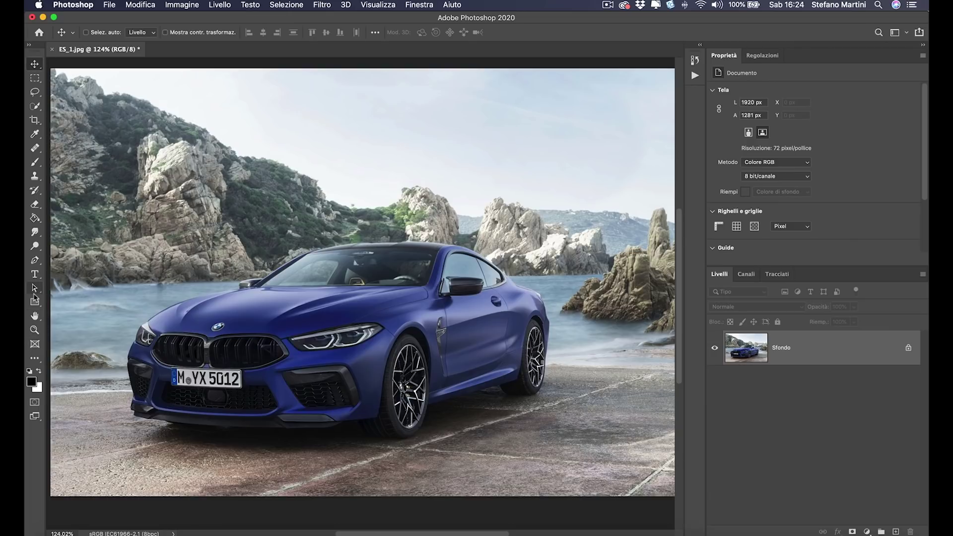
- Set the Rectangle tool's shape fill to dark red #9c000f
{"action": "left_click", "coordinate": [35, 301]}
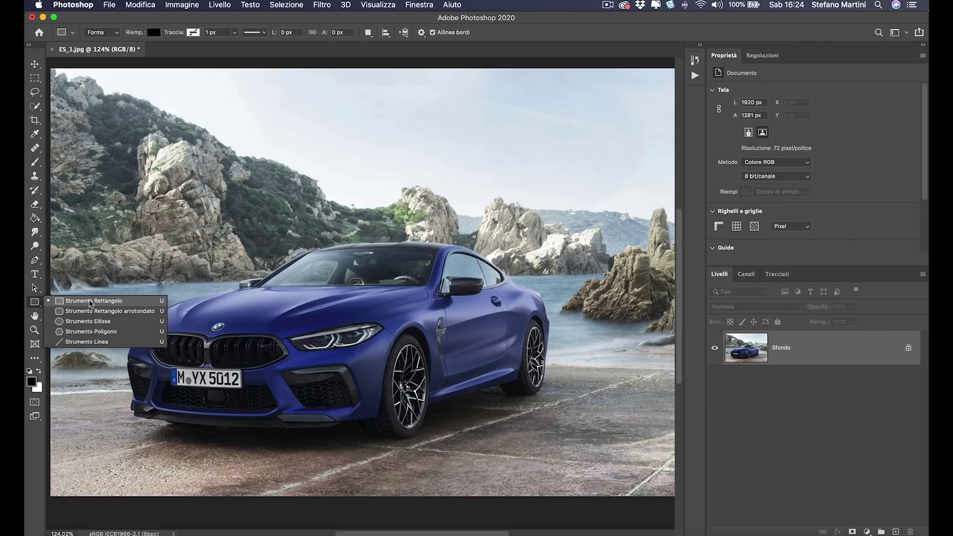
{"action": "left_click", "coordinate": [90, 302]}
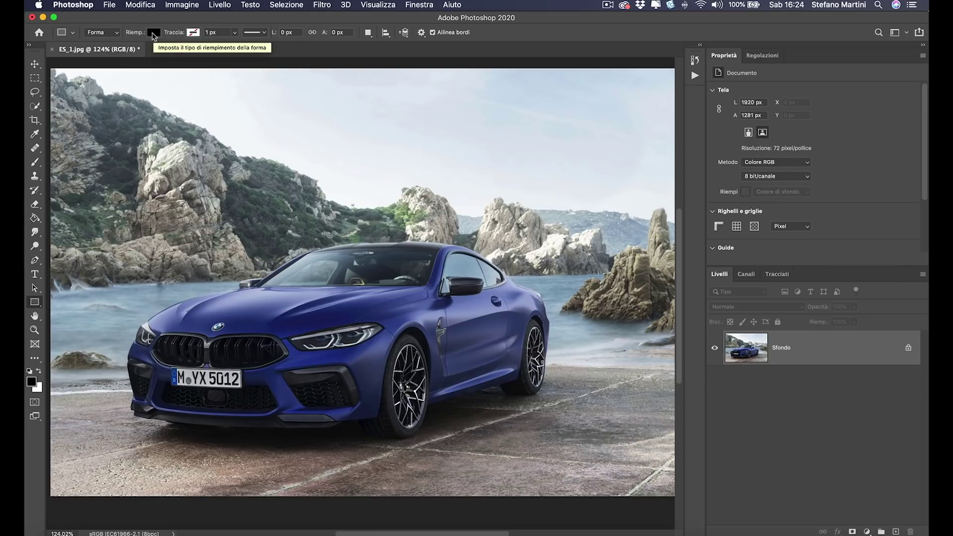
{"action": "left_click", "coordinate": [155, 35]}
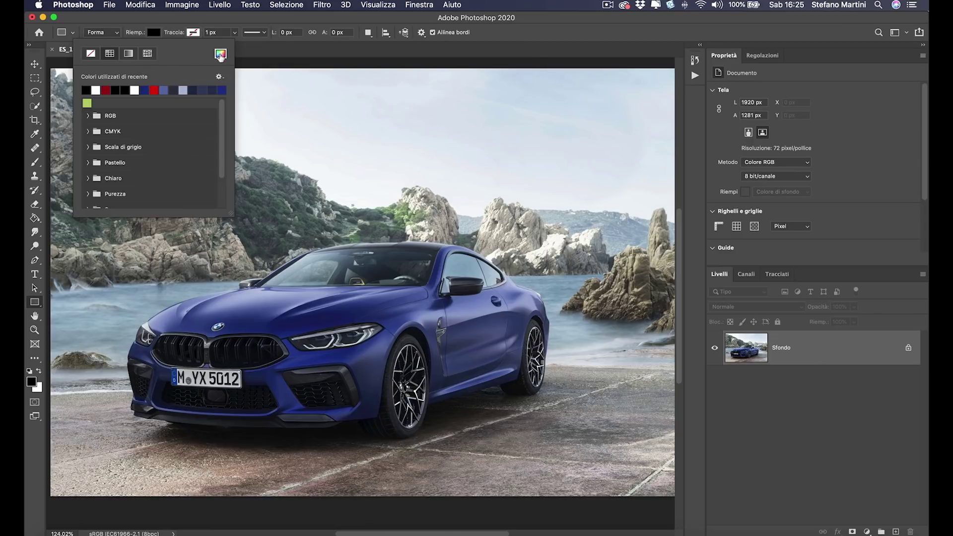
{"action": "left_click", "coordinate": [221, 54]}
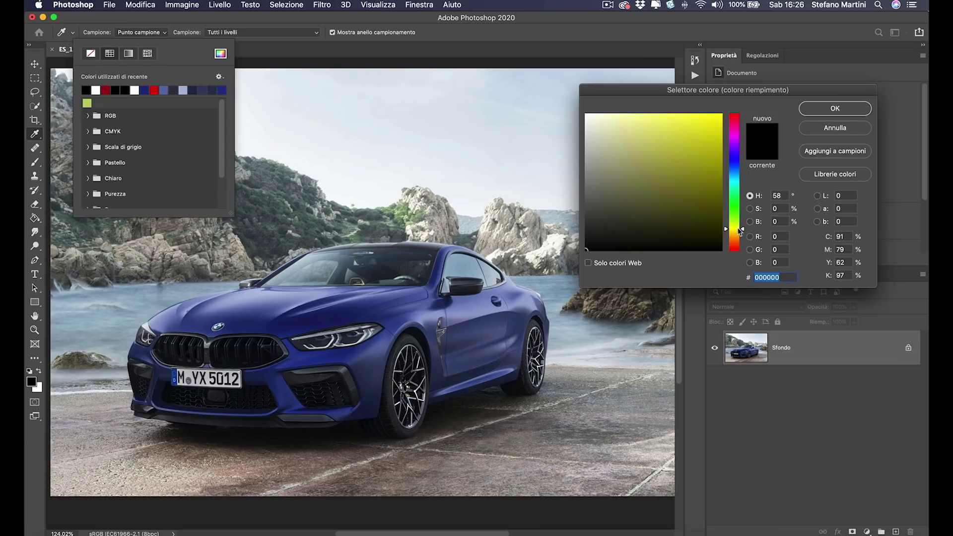
{"action": "left_click_drag", "start_coordinate": [740, 230], "coordinate": [735, 106]}
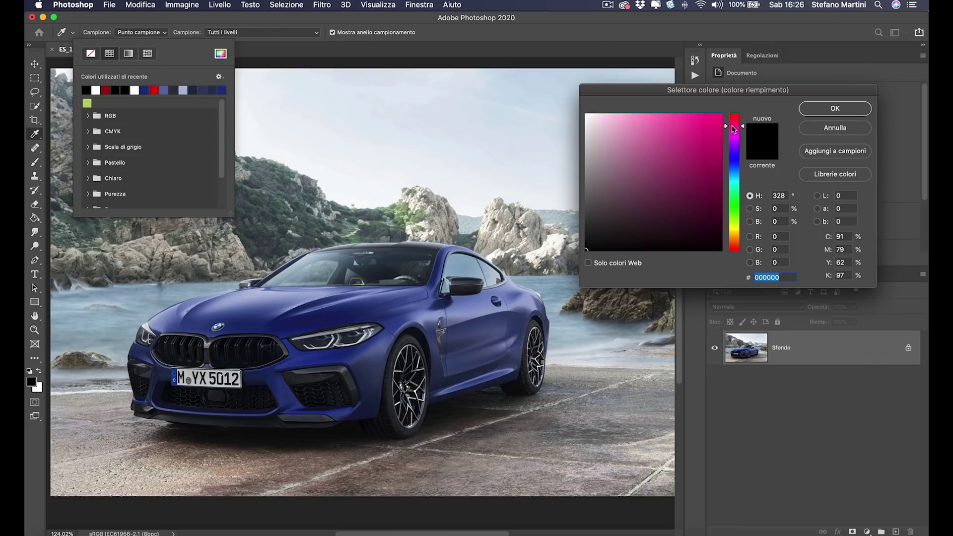
{"action": "left_click_drag", "start_coordinate": [734, 148], "coordinate": [742, 256]}
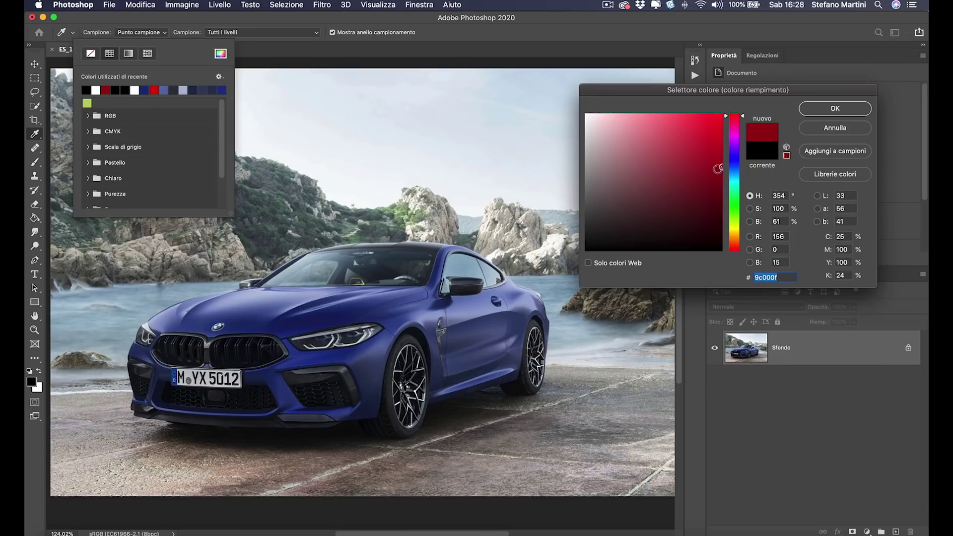
{"action": "left_click", "coordinate": [819, 114]}
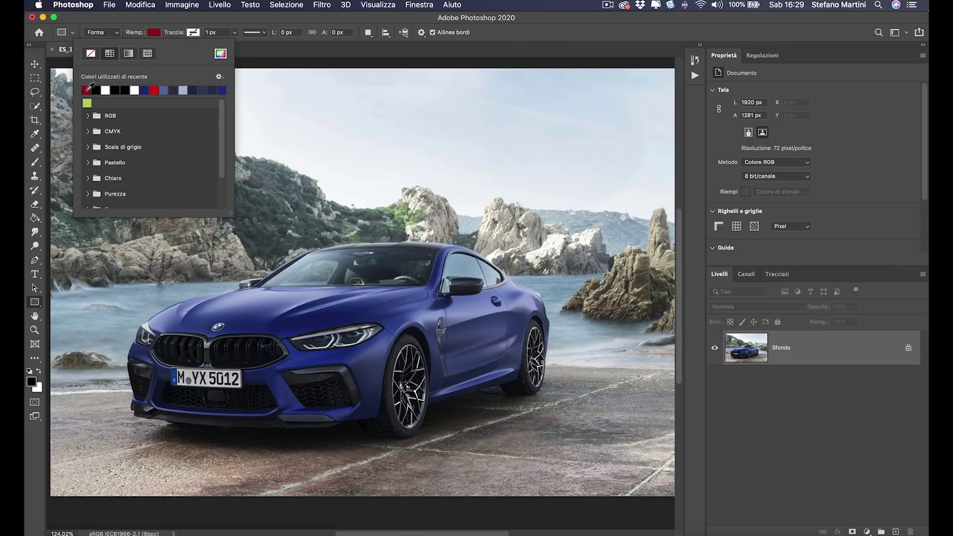
- Draw a 287 × 281 px dark red rectangle, Rettangolo 1, over the upper-left rocks
{"action": "left_click", "coordinate": [193, 243]}
{"action": "left_click_drag", "start_coordinate": [194, 244], "coordinate": [94, 144]}
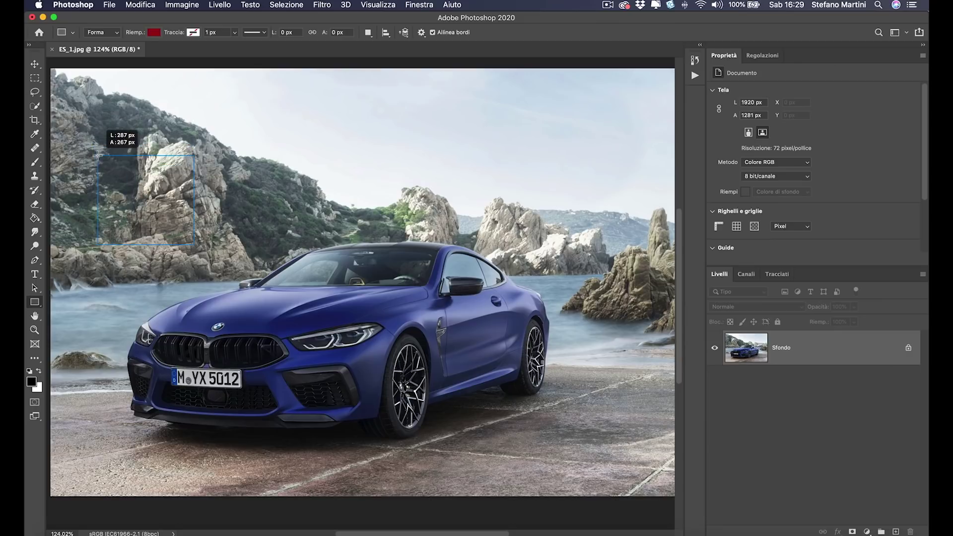
{"action": "left_click_drag", "start_coordinate": [94, 144], "coordinate": [99, 150]}
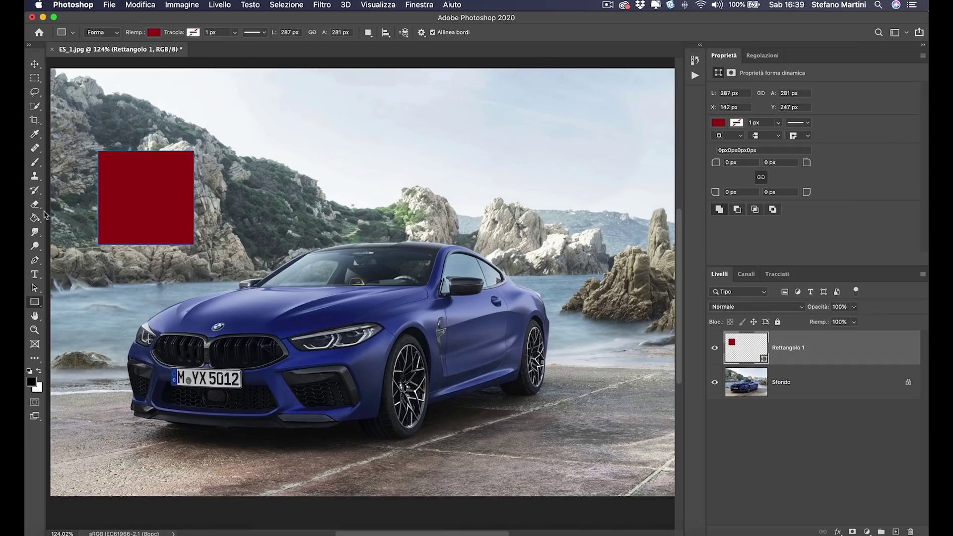
- On the Sfondo layer, sample the car's blue bonnet as the foreground colour with the Eyedropper
{"action": "left_click", "coordinate": [35, 135]}
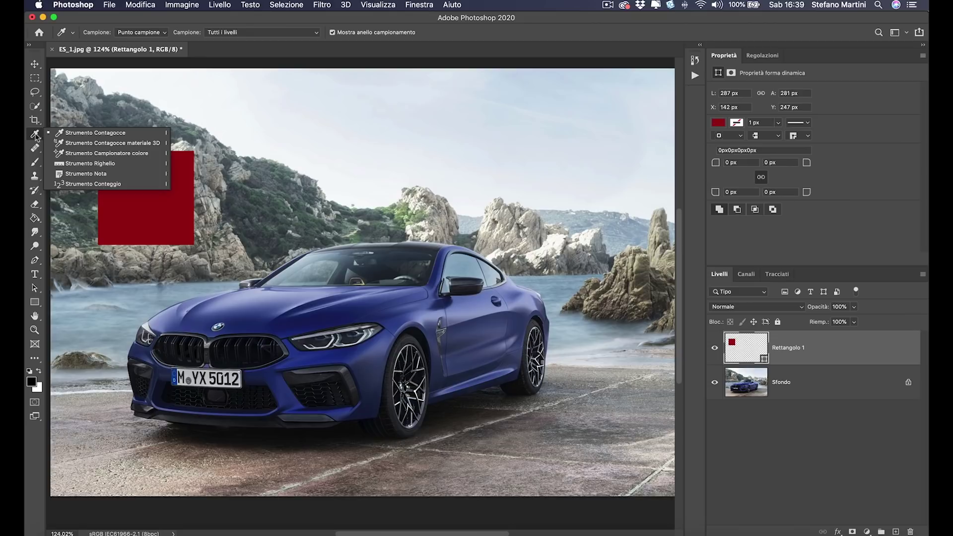
{"action": "left_click", "coordinate": [95, 133]}
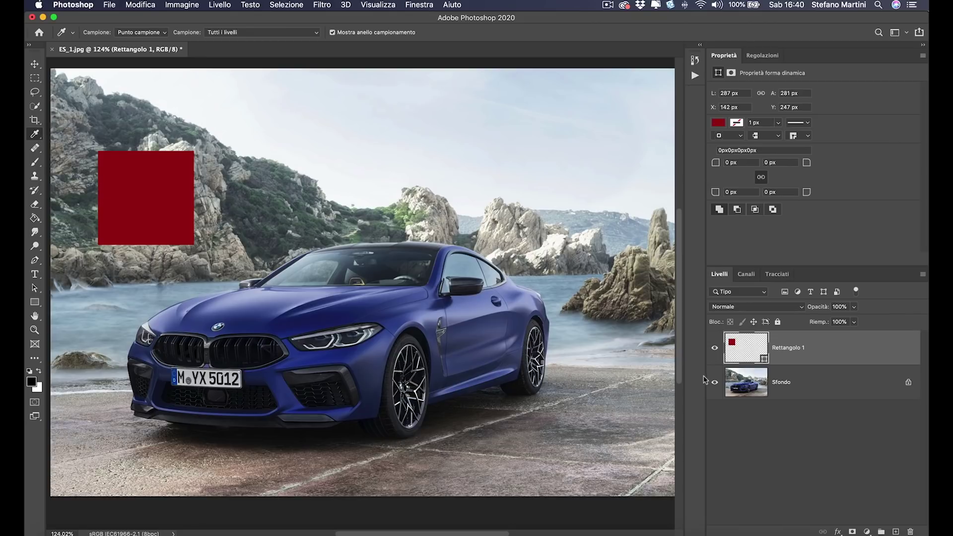
{"action": "left_click", "coordinate": [797, 385]}
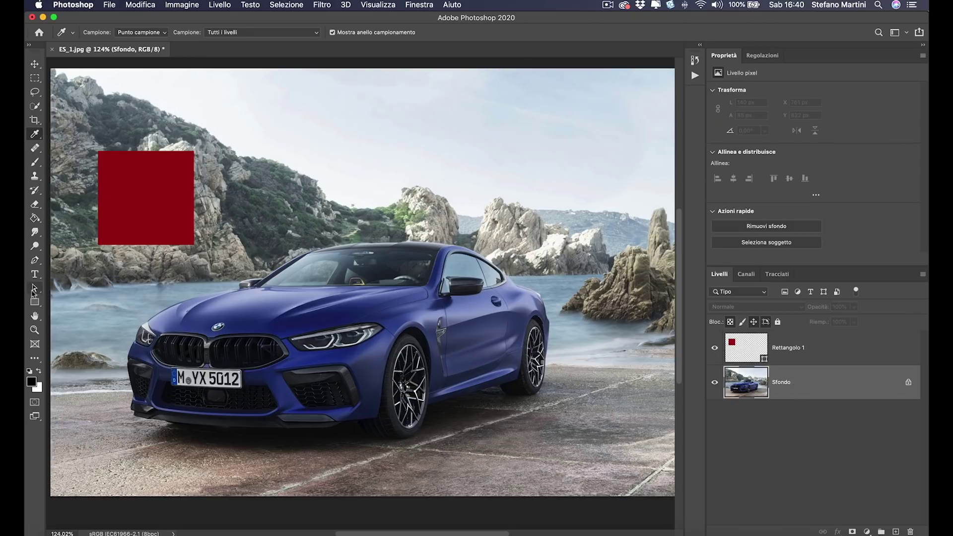
{"action": "left_click", "coordinate": [389, 297]}
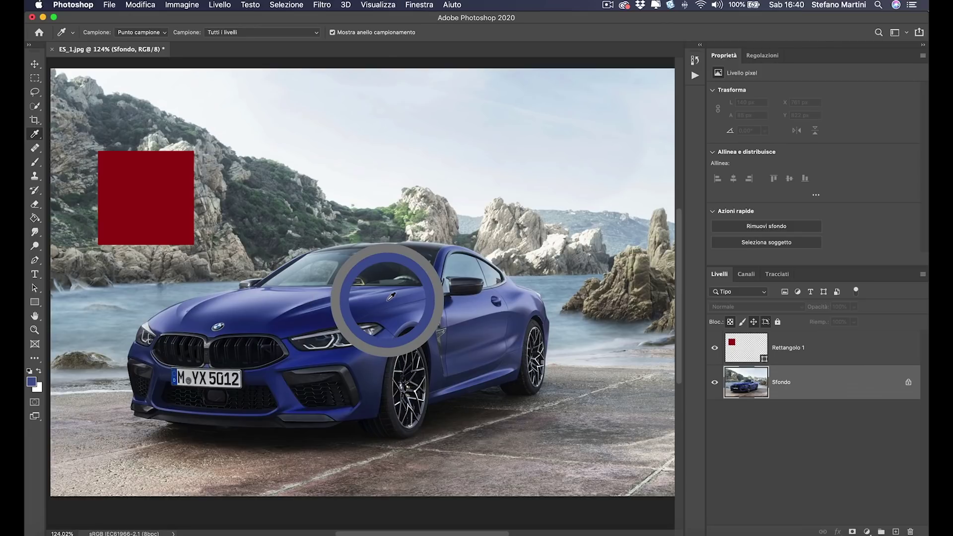
{"action": "left_click_drag", "start_coordinate": [390, 296], "coordinate": [365, 303]}
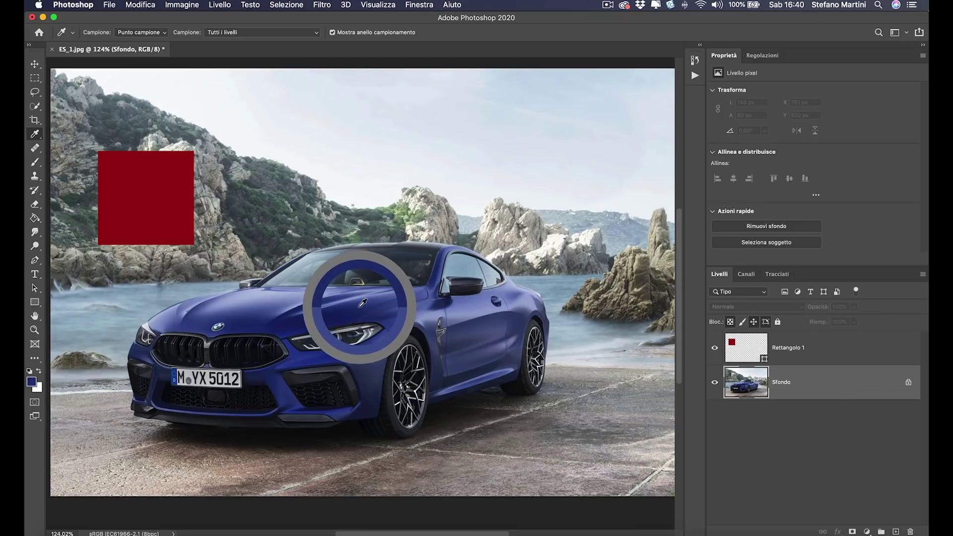
{"action": "left_click_drag", "start_coordinate": [366, 303], "coordinate": [296, 294]}
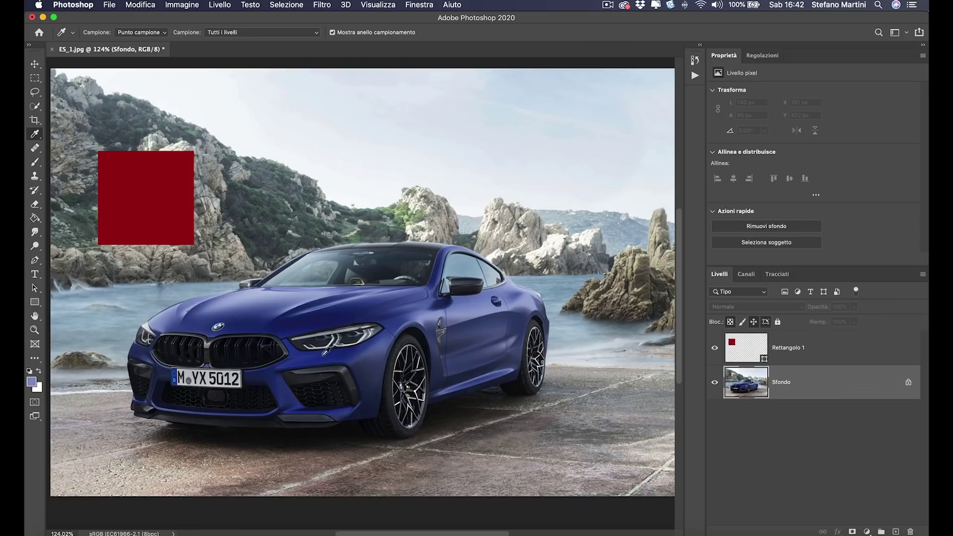
- Zoom in on the headlight and sample the dark blue bodywork below it as foreground colour
{"action": "key", "text": "super+plus"}
{"action": "key", "text": "super+plus"}
{"action": "key", "text": "super+plus"}
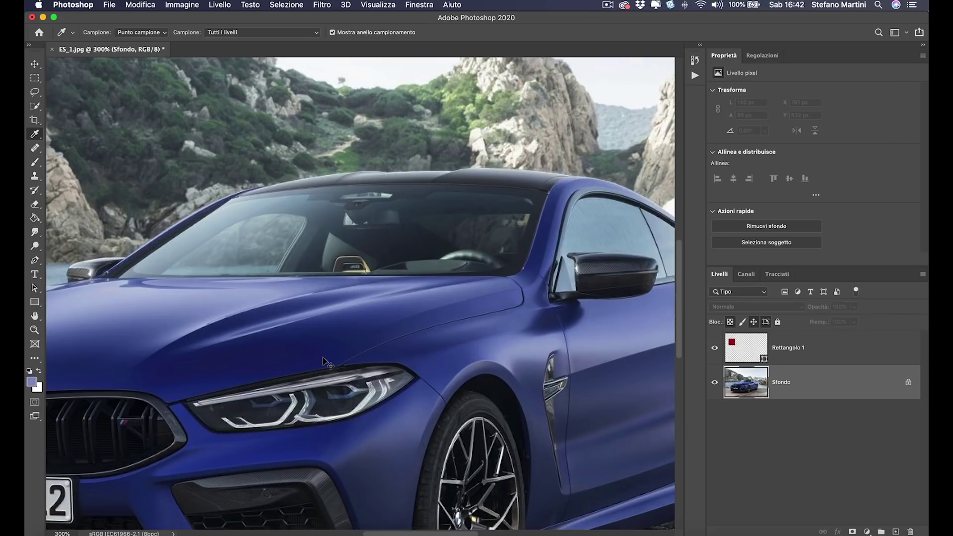
{"action": "left_click", "coordinate": [34, 330]}
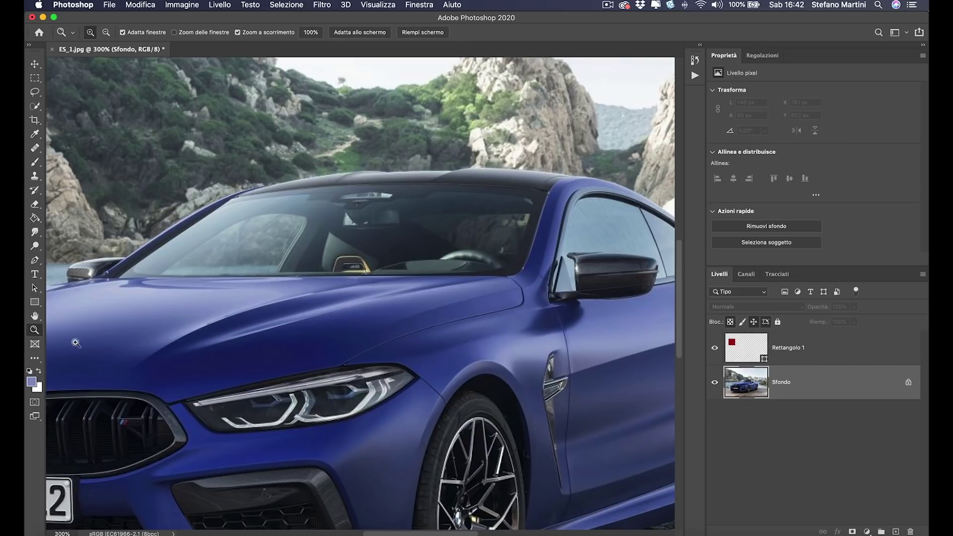
{"action": "left_click", "coordinate": [209, 395]}
{"action": "left_click", "coordinate": [289, 482]}
{"action": "left_click_drag", "start_coordinate": [289, 482], "coordinate": [284, 476]}
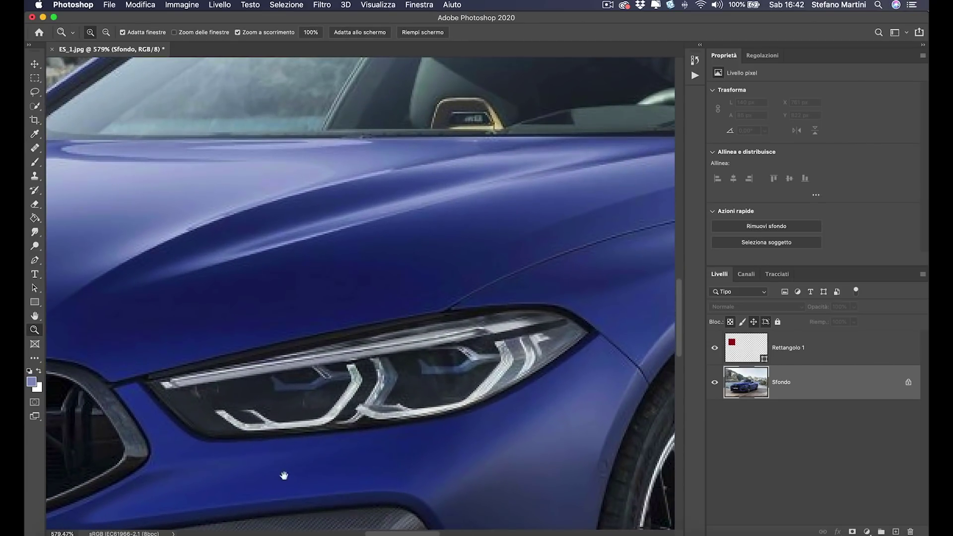
{"action": "mouse_move", "coordinate": [284, 506]}
{"action": "left_mouse_down"}
{"action": "mouse_move", "coordinate": [237, 377]}
{"action": "mouse_move", "coordinate": [373, 445]}
{"action": "mouse_move", "coordinate": [311, 364]}
{"action": "mouse_move", "coordinate": [336, 366]}
{"action": "mouse_move", "coordinate": [313, 358]}
{"action": "left_mouse_up"}
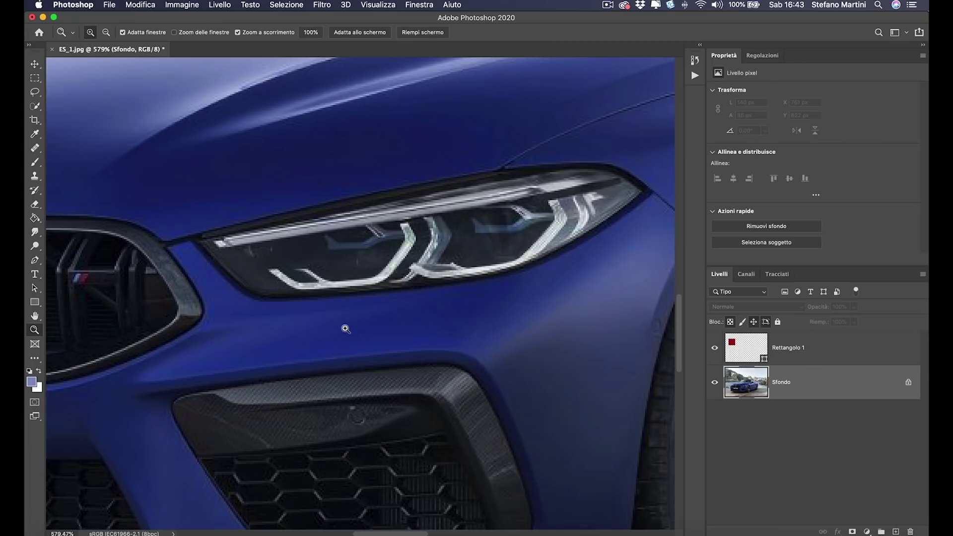
{"action": "key", "text": "i"}
{"action": "mouse_move", "coordinate": [263, 325]}
{"action": "left_mouse_down"}
{"action": "mouse_move", "coordinate": [320, 310]}
{"action": "mouse_move", "coordinate": [424, 316]}
{"action": "left_mouse_up"}
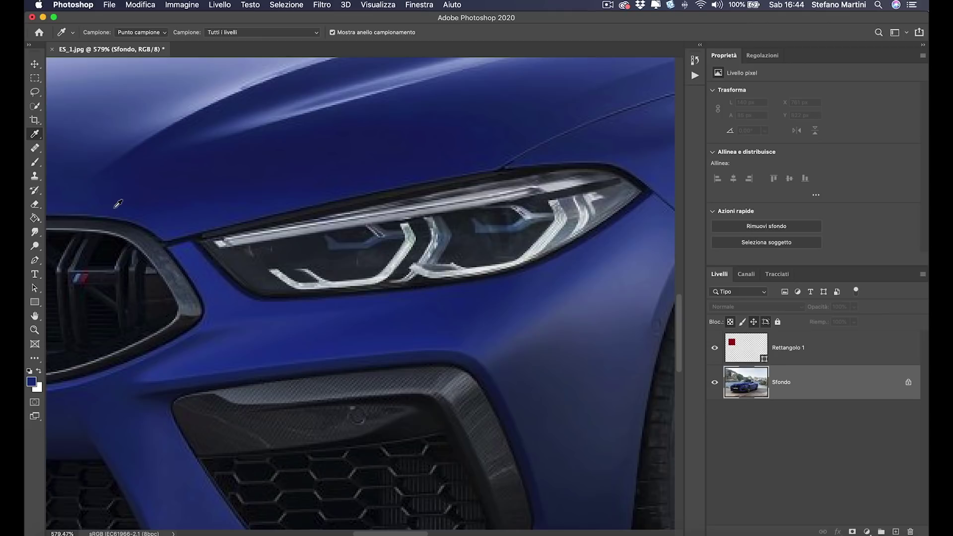
{"action": "left_click", "coordinate": [35, 92]}
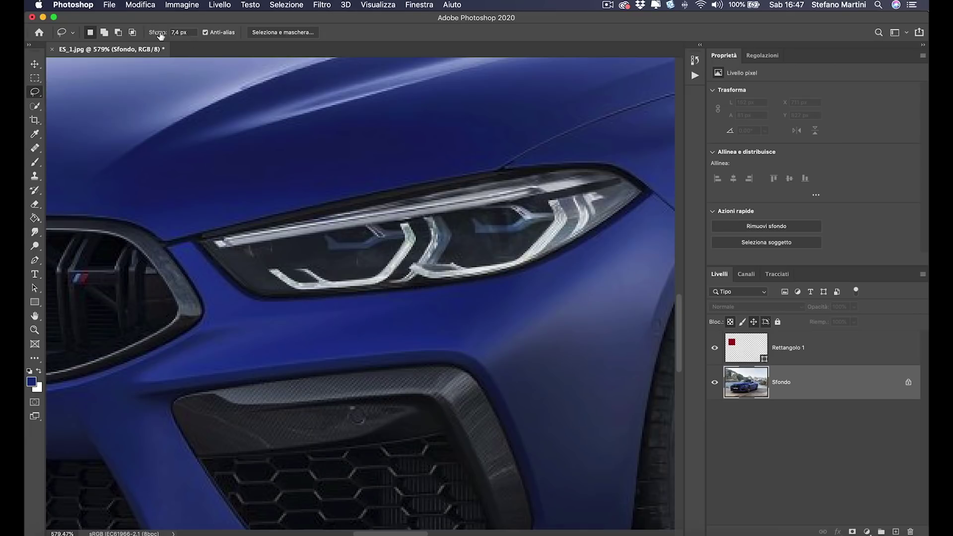
- With 0 px feather, lasso a bodywork patch below the headlight and copy it to Livello 1
{"action": "left_click_drag", "start_coordinate": [164, 33], "coordinate": [78, 36]}
{"action": "mouse_move", "coordinate": [245, 303]}
{"action": "left_mouse_down"}
{"action": "mouse_move", "coordinate": [243, 364]}
{"action": "mouse_move", "coordinate": [330, 362]}
{"action": "mouse_move", "coordinate": [377, 353]}
{"action": "mouse_move", "coordinate": [398, 335]}
{"action": "mouse_move", "coordinate": [387, 308]}
{"action": "mouse_move", "coordinate": [246, 304]}
{"action": "left_mouse_up"}
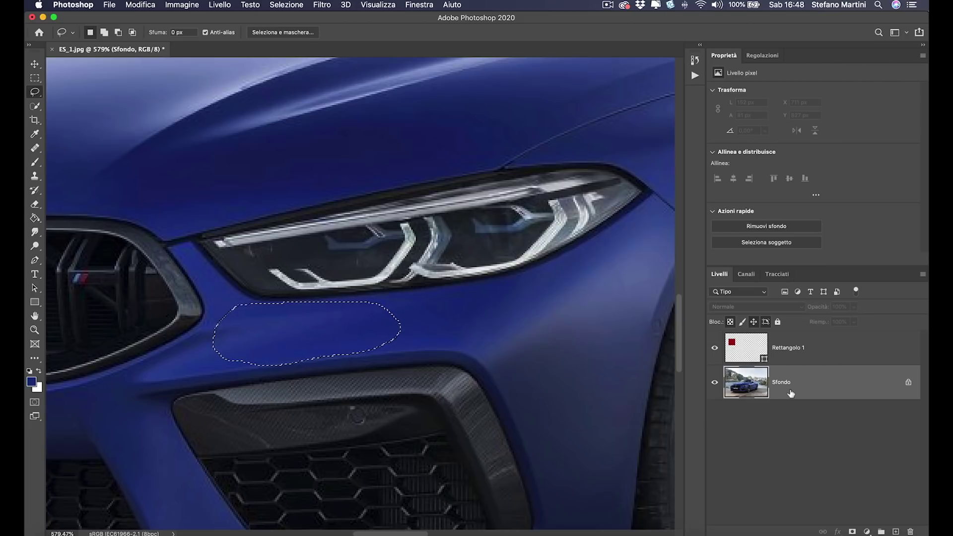
{"action": "key", "text": "ctrl+j"}
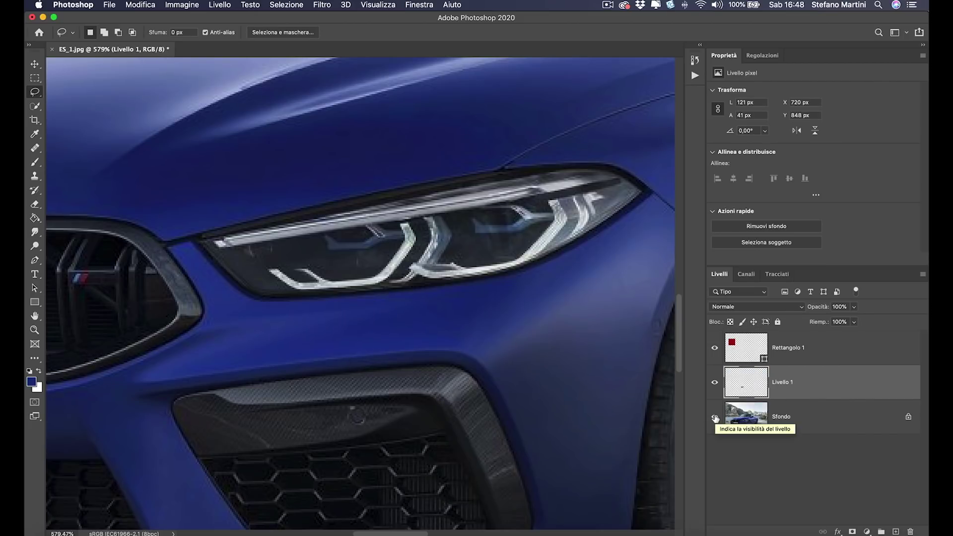
- Hide Sfondo, load Livello 1 as a selection and apply the Media blur filter
{"action": "left_click", "coordinate": [715, 417]}
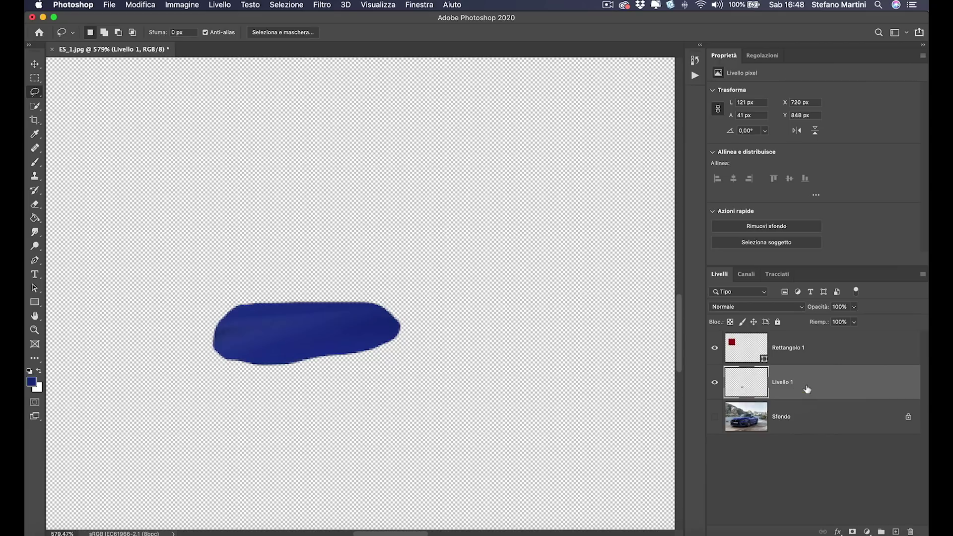
{"action": "left_click", "coordinate": [744, 387], "text": "super"}
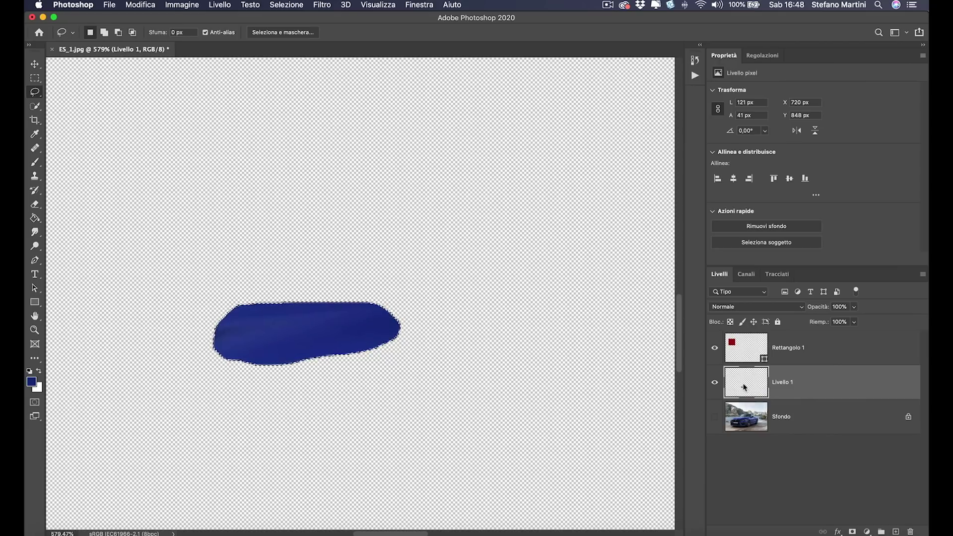
{"action": "left_click", "coordinate": [322, 4]}
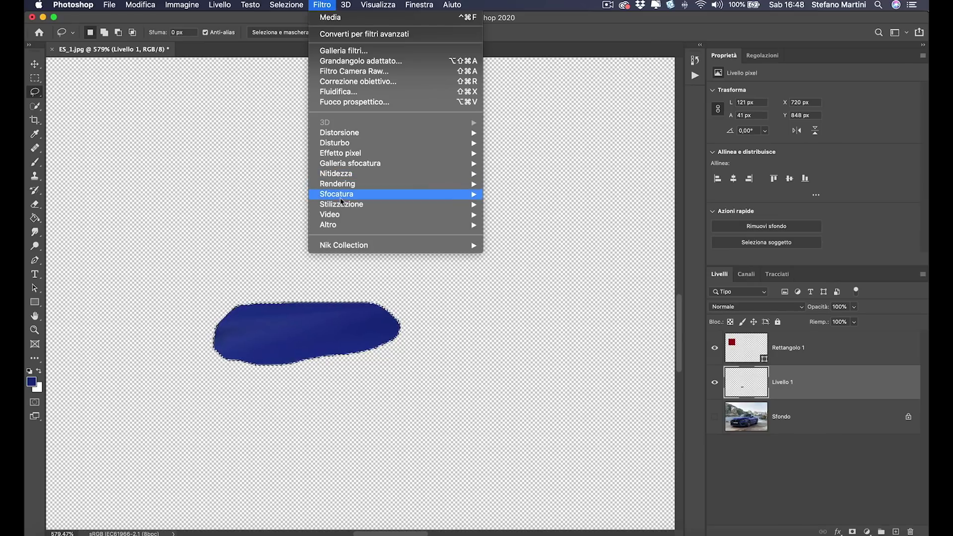
{"action": "mouse_move", "coordinate": [336, 193]}
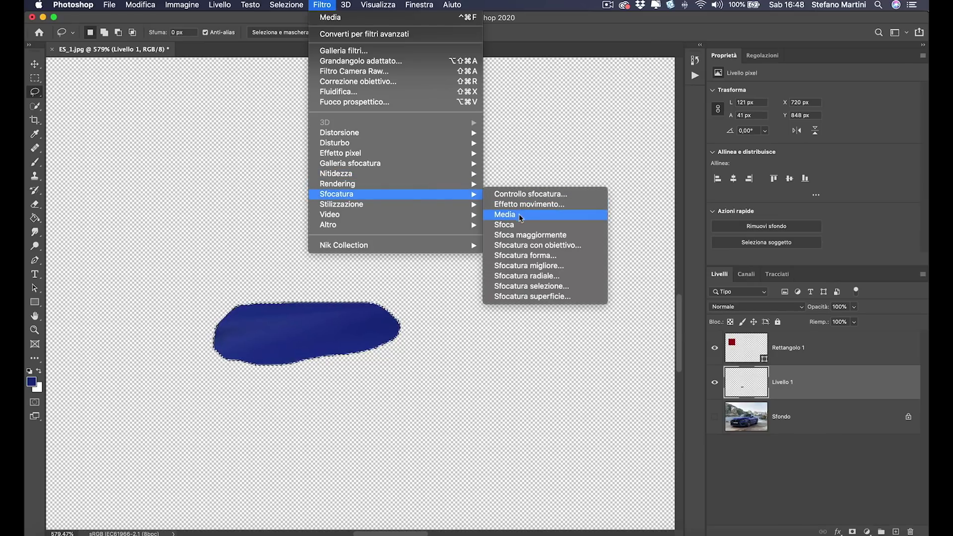
{"action": "left_click", "coordinate": [520, 217]}
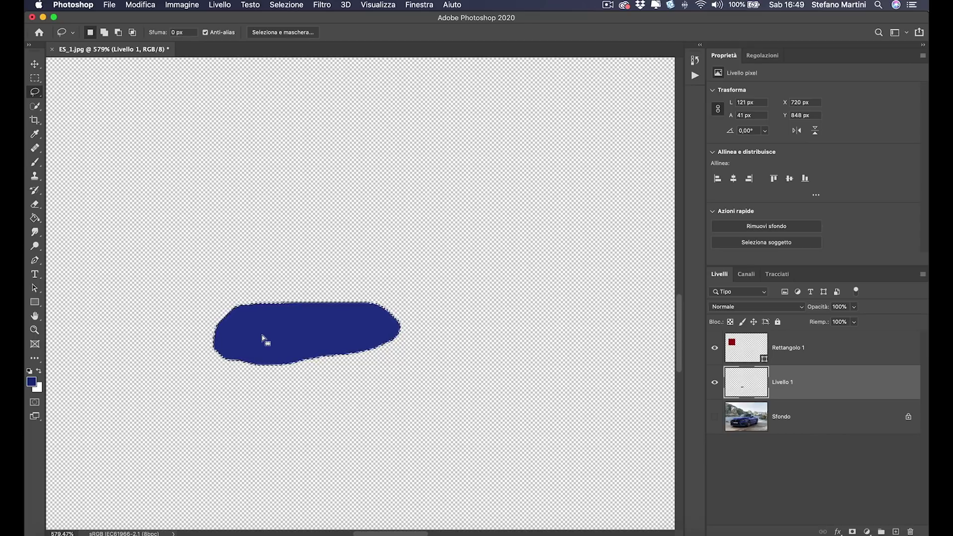
- Sample the flat averaged blue as foreground colour and show the Sfondo photo again
{"action": "left_click", "coordinate": [36, 134]}
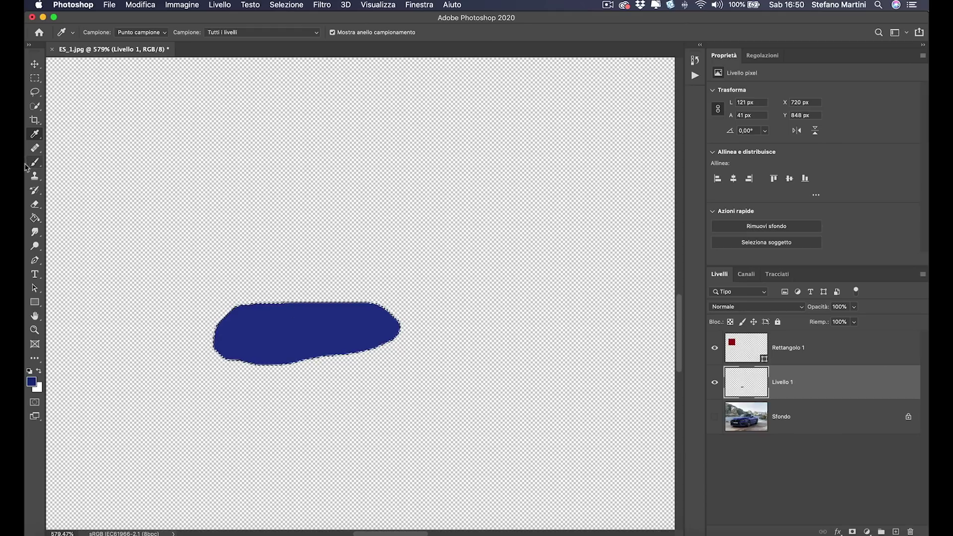
{"action": "left_click", "coordinate": [293, 323]}
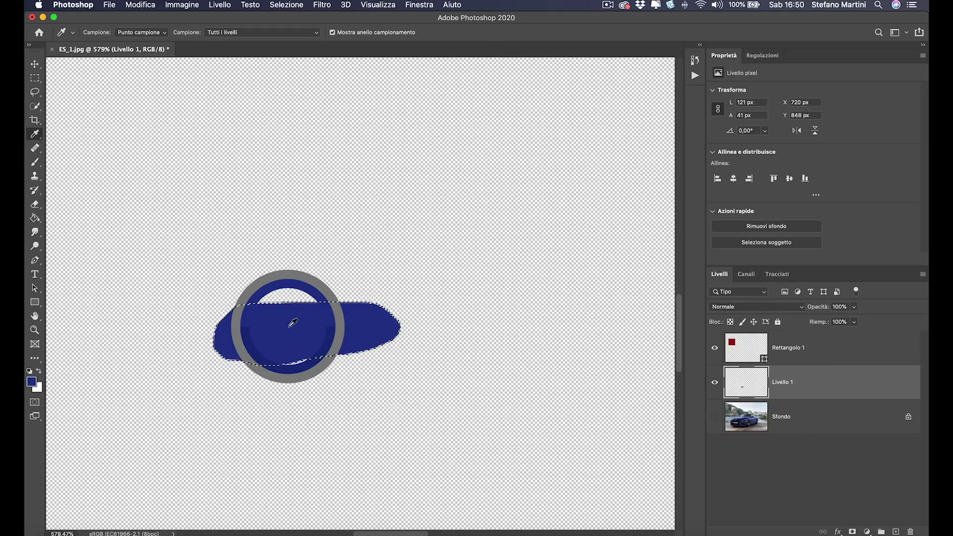
{"action": "left_click", "coordinate": [715, 417]}
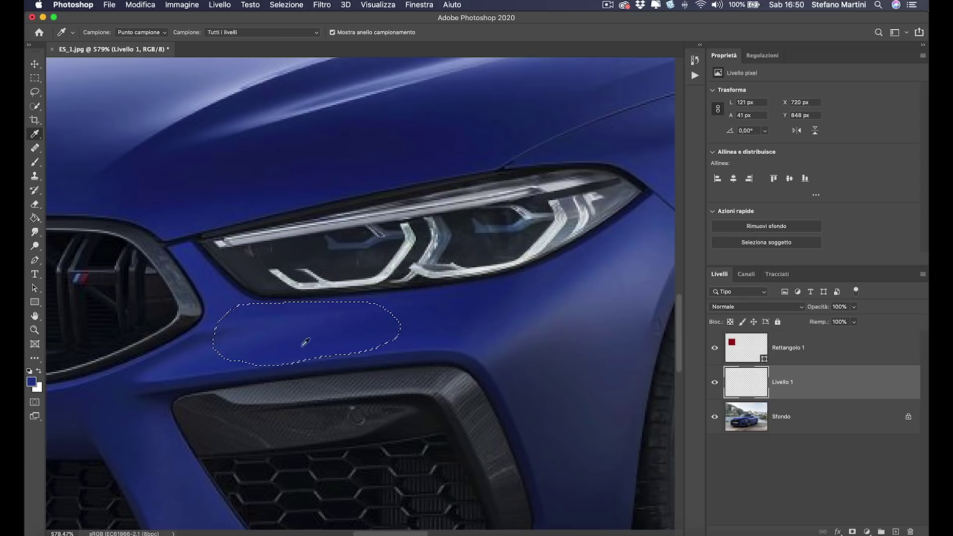
- Deselect the bumper selection and zoom out to view the whole photo
{"action": "left_click", "coordinate": [283, 4]}
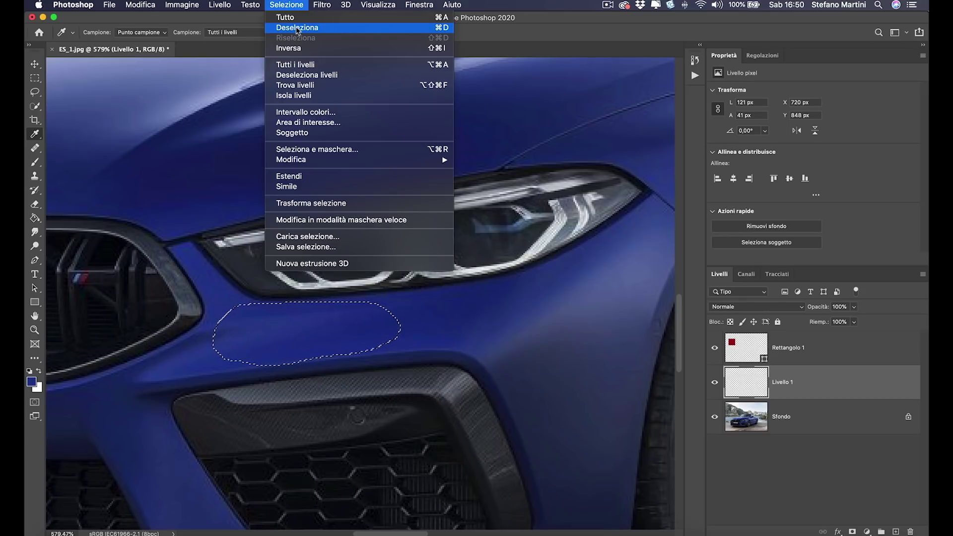
{"action": "left_click", "coordinate": [298, 27]}
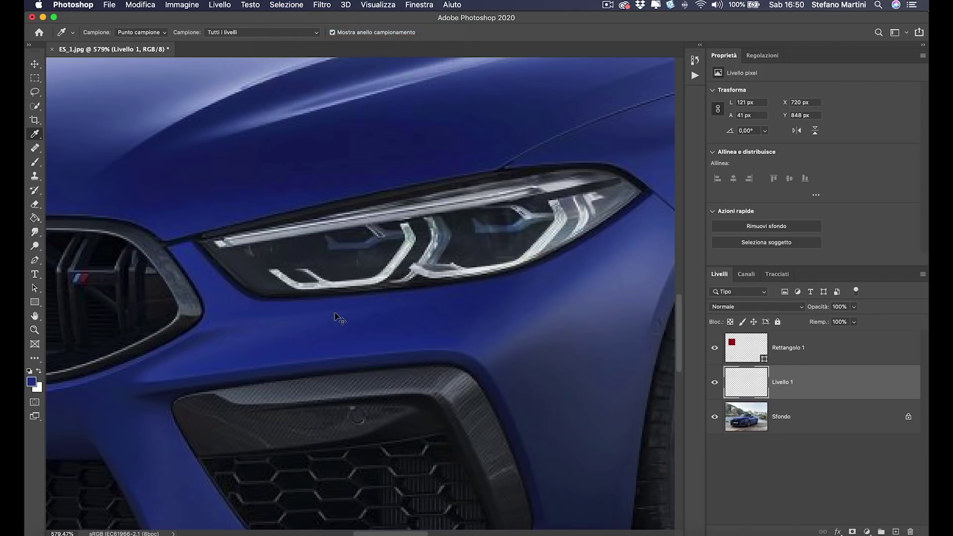
{"action": "key", "text": "ctrl+minus"}
{"action": "key", "text": "ctrl+minus"}
{"action": "key", "text": "ctrl+minus"}
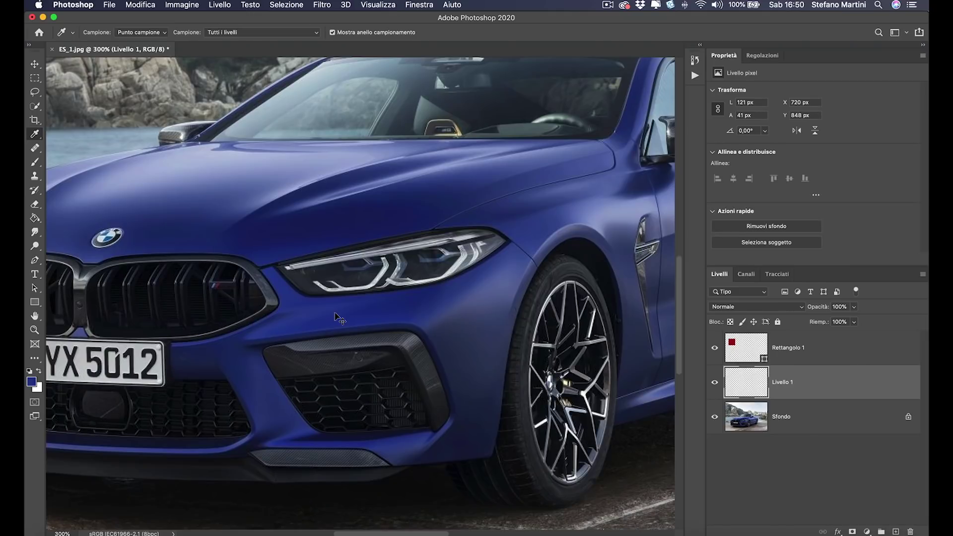
{"action": "key", "text": "ctrl+minus"}
{"action": "key", "text": "ctrl+minus"}
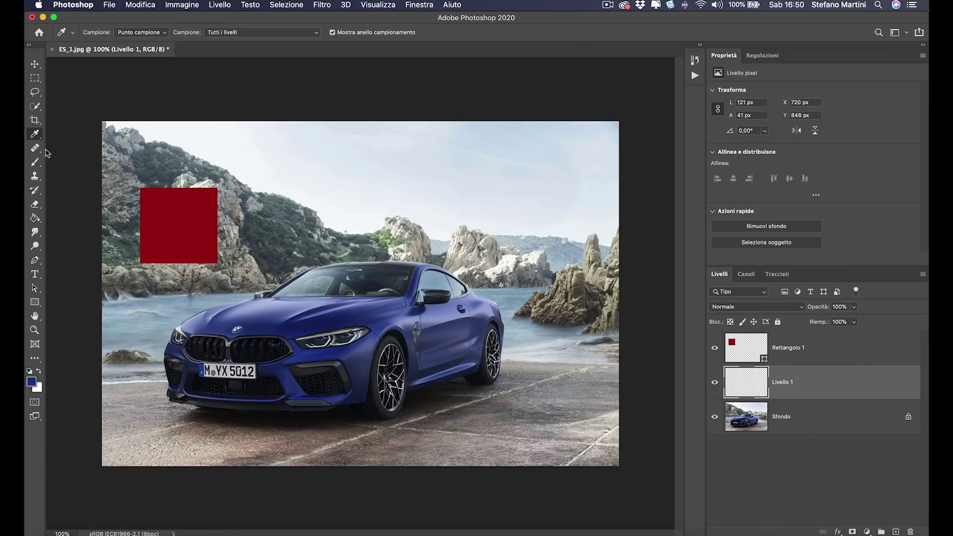
- Draw a 305 × 233 px blue rectangle, Rettangolo 2, beside the red square and add a Hue/Saturation layer
{"action": "left_click", "coordinate": [35, 302]}
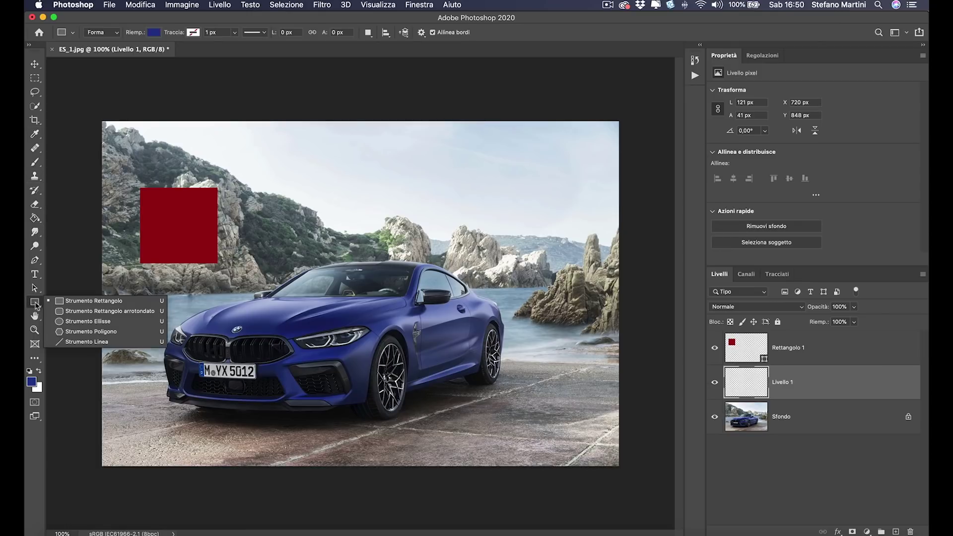
{"action": "left_click", "coordinate": [92, 301]}
{"action": "left_click", "coordinate": [152, 33]}
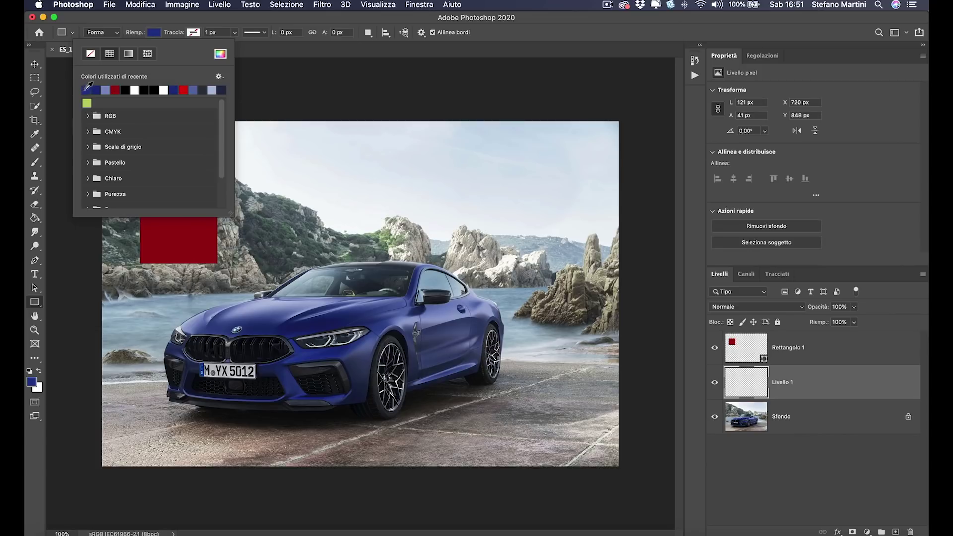
{"action": "left_click", "coordinate": [152, 33]}
{"action": "left_click_drag", "start_coordinate": [140, 132], "coordinate": [223, 196]}
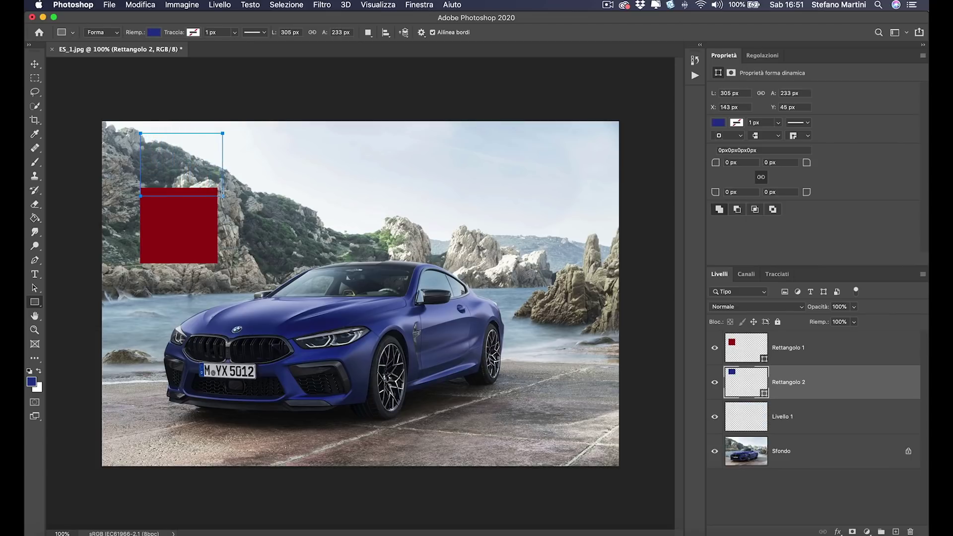
{"action": "left_click", "coordinate": [35, 65]}
{"action": "mouse_move", "coordinate": [161, 163]}
{"action": "left_mouse_down"}
{"action": "mouse_move", "coordinate": [203, 164]}
{"action": "mouse_move", "coordinate": [166, 175]}
{"action": "mouse_move", "coordinate": [182, 175]}
{"action": "left_mouse_up"}
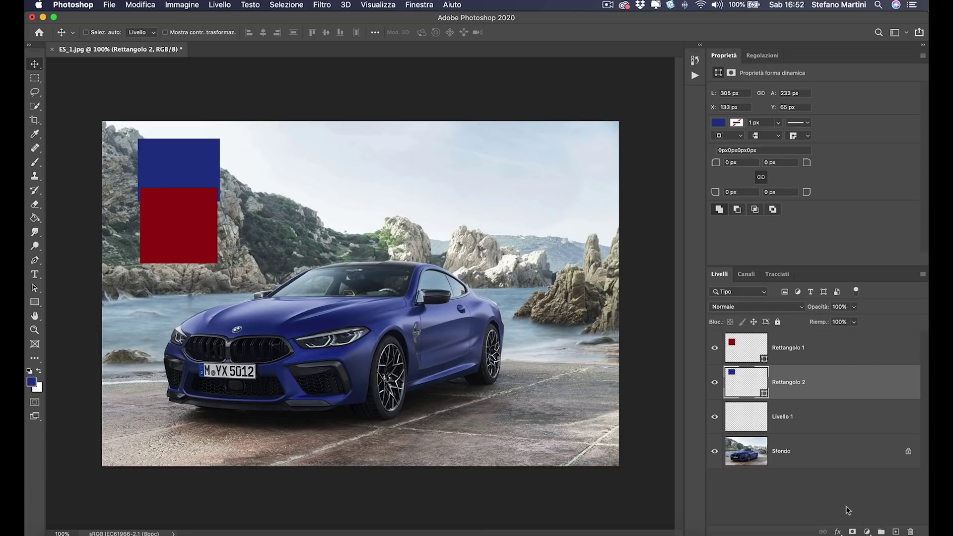
{"action": "left_click", "coordinate": [867, 532]}
{"action": "left_click", "coordinate": [862, 413]}
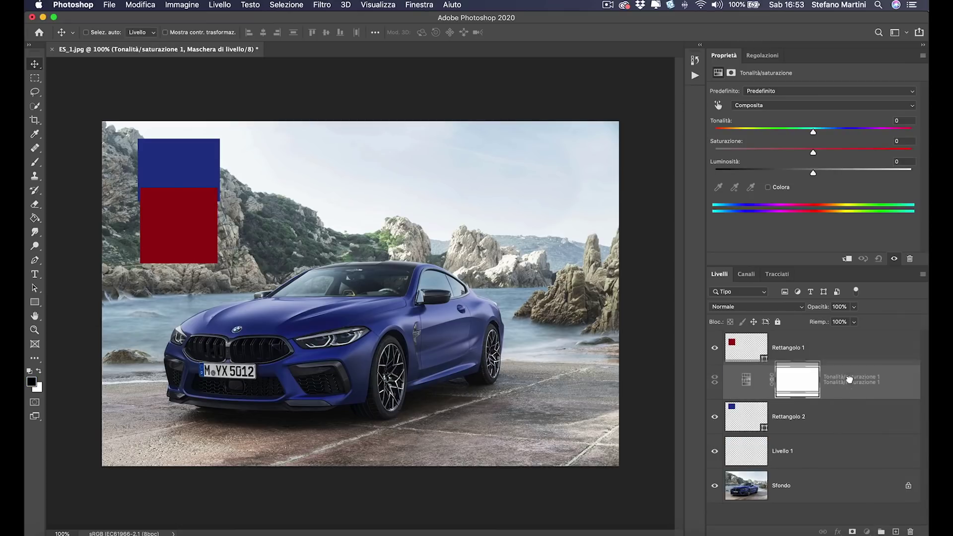
- Move Tonalità/saturazione 1 between the rectangles and trial hue values, ending at +78
{"action": "mouse_move", "coordinate": [852, 387]}
{"action": "left_mouse_down"}
{"action": "mouse_move", "coordinate": [828, 340]}
{"action": "mouse_move", "coordinate": [809, 386]}
{"action": "left_mouse_up"}
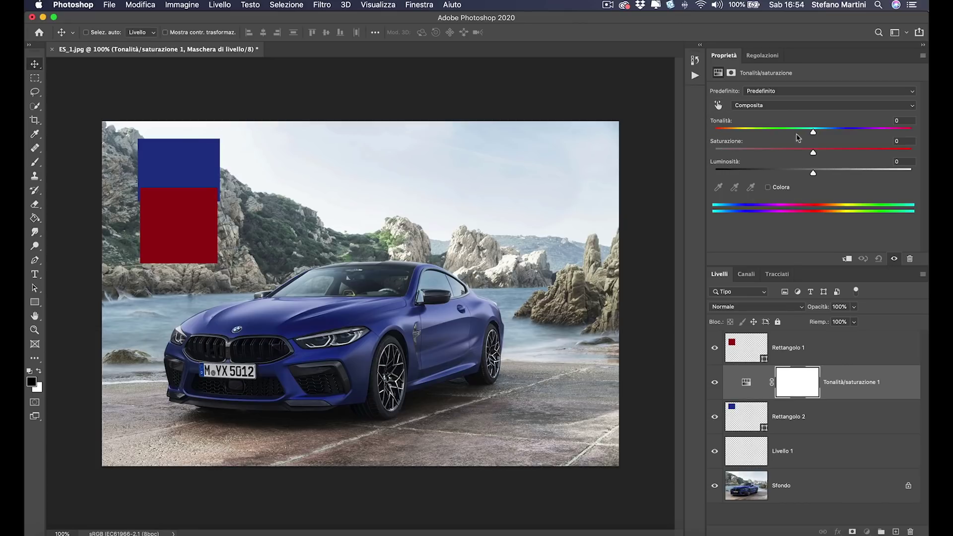
{"action": "mouse_move", "coordinate": [813, 132]}
{"action": "left_mouse_down"}
{"action": "mouse_move", "coordinate": [799, 132]}
{"action": "mouse_move", "coordinate": [824, 132]}
{"action": "left_mouse_up"}
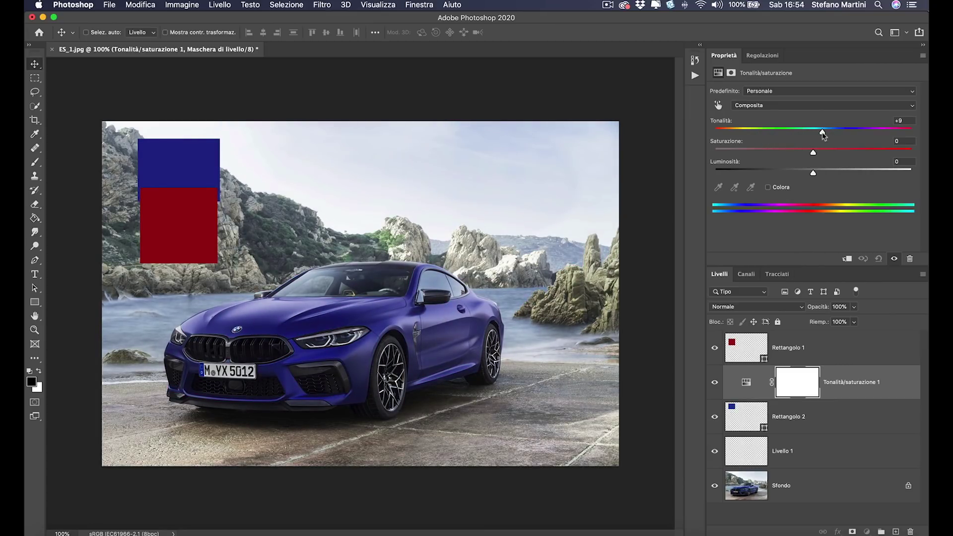
{"action": "left_click_drag", "start_coordinate": [822, 134], "coordinate": [899, 136]}
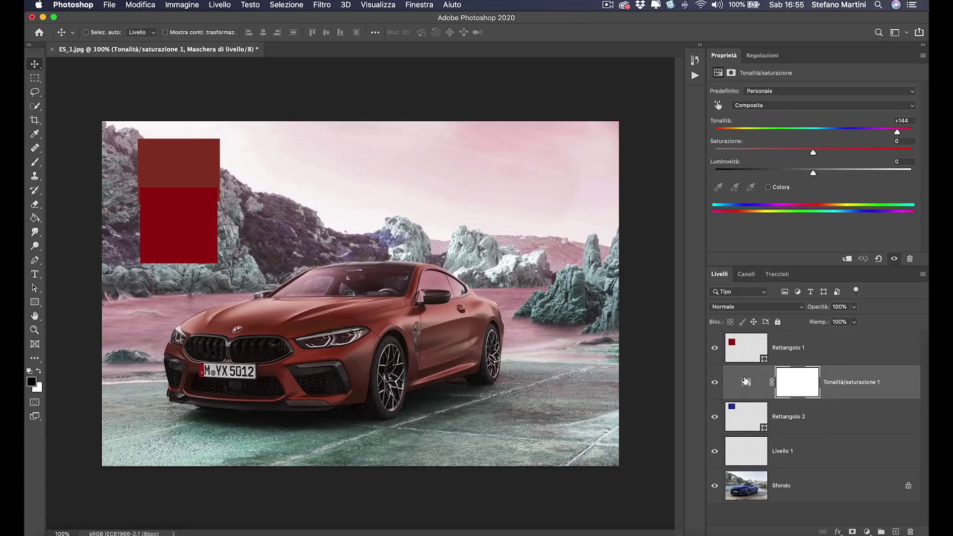
{"action": "left_click_drag", "start_coordinate": [897, 131], "coordinate": [877, 137]}
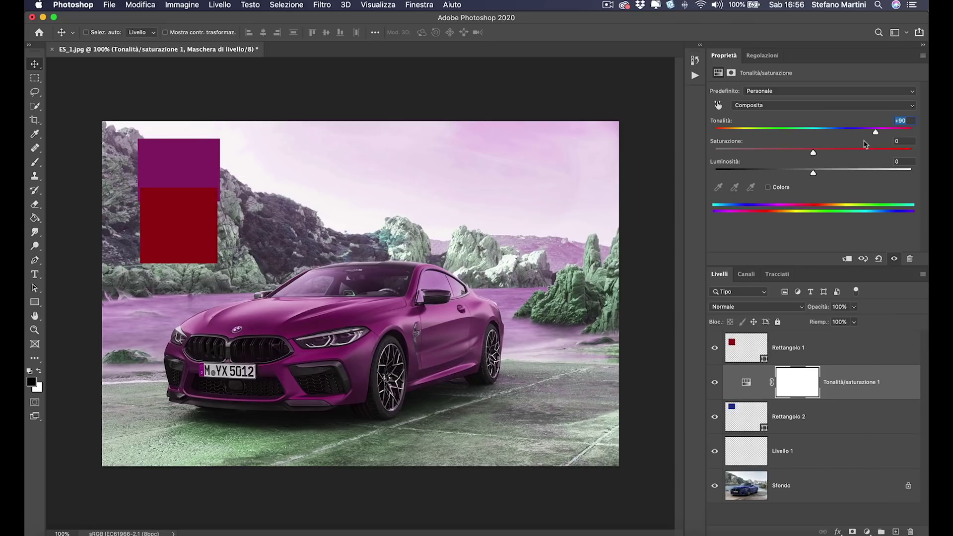
{"action": "type", "text": "0"}
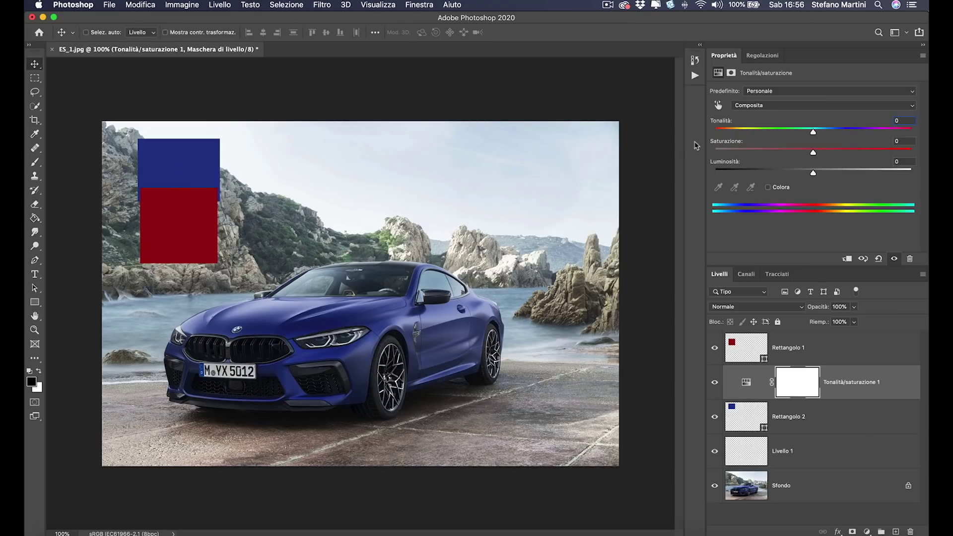
{"action": "left_click_drag", "start_coordinate": [814, 133], "coordinate": [871, 131]}
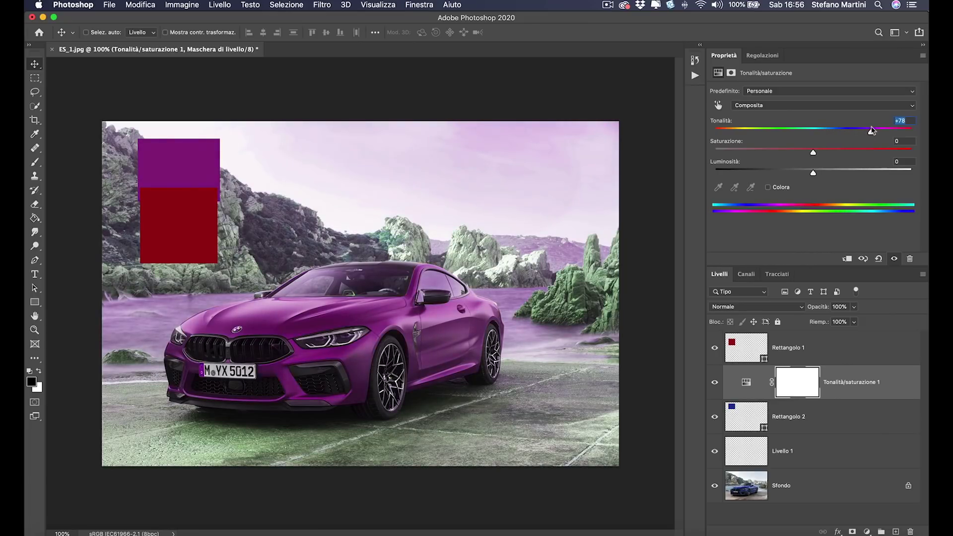
- Set hue to +130 and saturation to +22, then toggle the adjustment to compare
{"action": "mouse_move", "coordinate": [871, 132]}
{"action": "left_mouse_down"}
{"action": "mouse_move", "coordinate": [823, 133]}
{"action": "mouse_move", "coordinate": [873, 134]}
{"action": "left_mouse_up"}
{"action": "left_click_drag", "start_coordinate": [872, 132], "coordinate": [892, 131]}
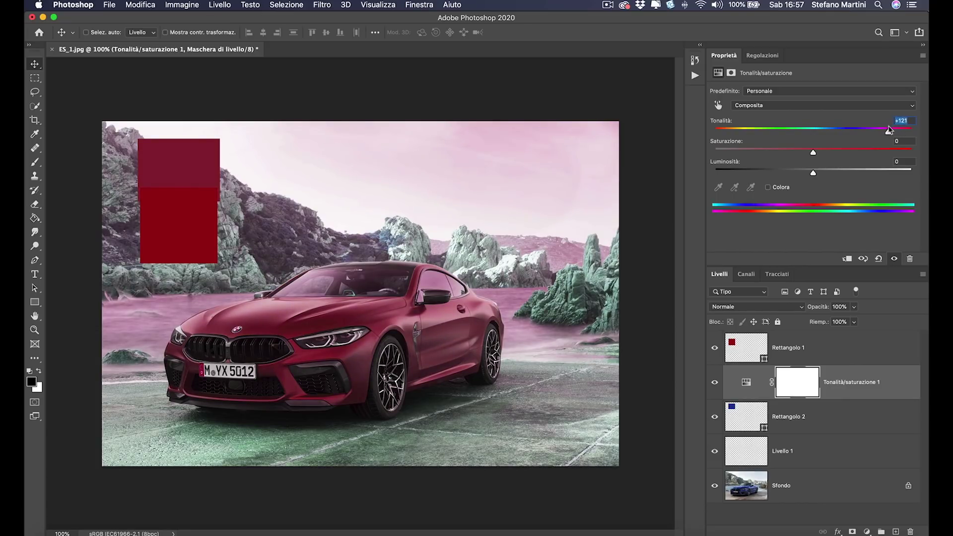
{"action": "left_click_drag", "start_coordinate": [813, 152], "coordinate": [837, 153]}
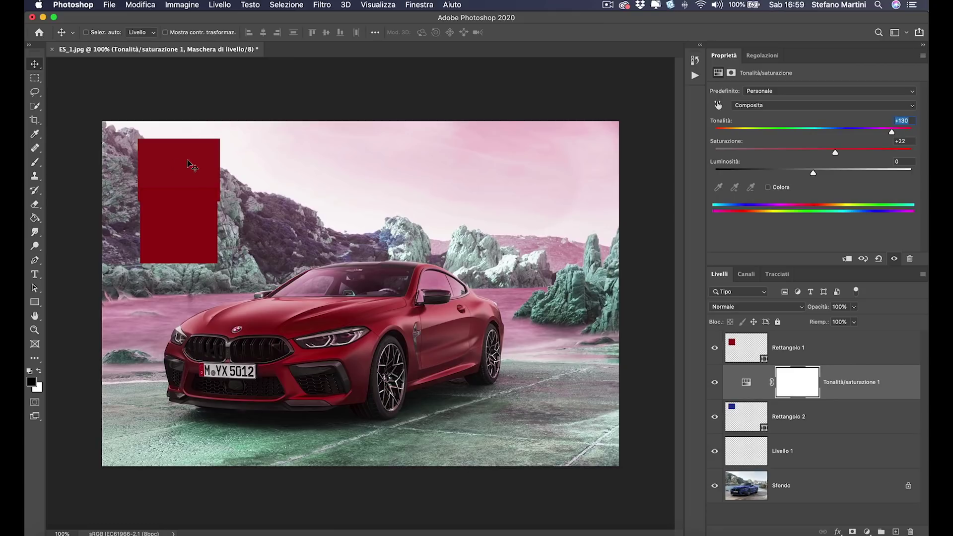
{"action": "left_click", "coordinate": [715, 383]}
{"action": "left_click", "coordinate": [715, 383]}
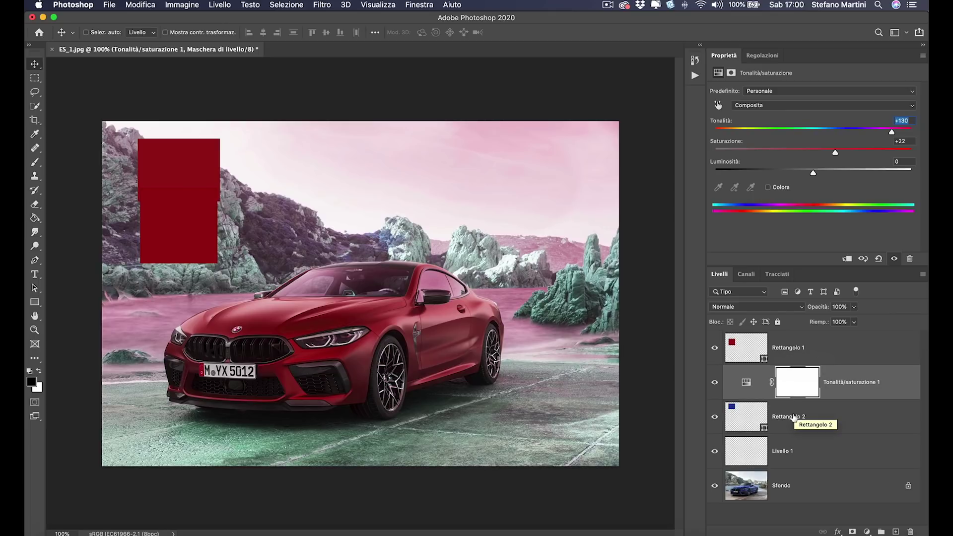
- Delete the Rettangolo 1 and Rettangolo 2 sample rectangle layers
{"action": "left_click", "coordinate": [803, 352]}
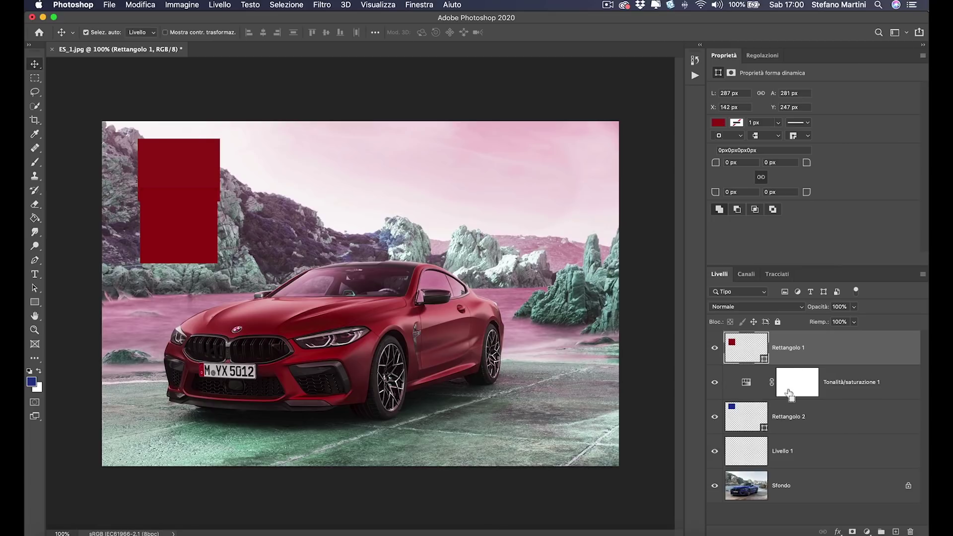
{"action": "left_click", "coordinate": [839, 425], "text": "ctrl"}
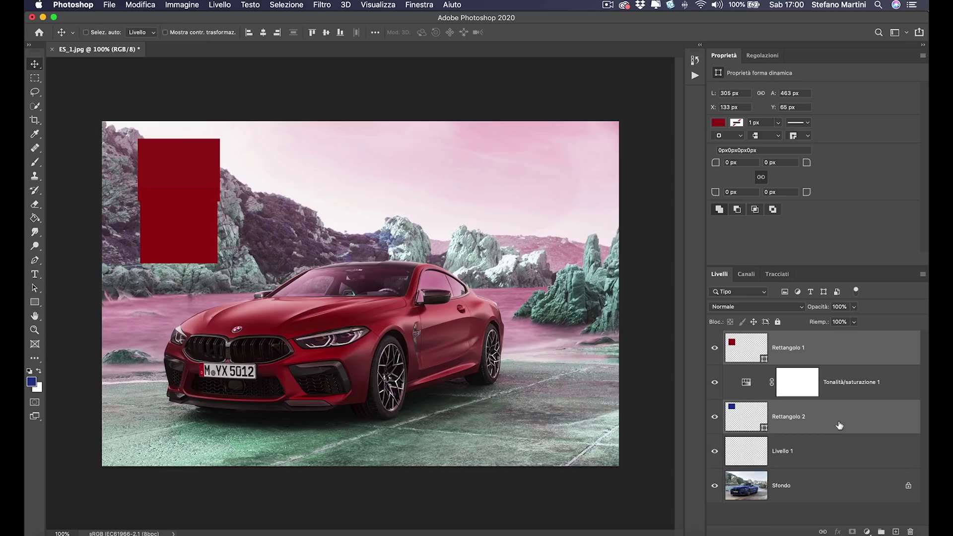
{"action": "key", "text": "Delete"}
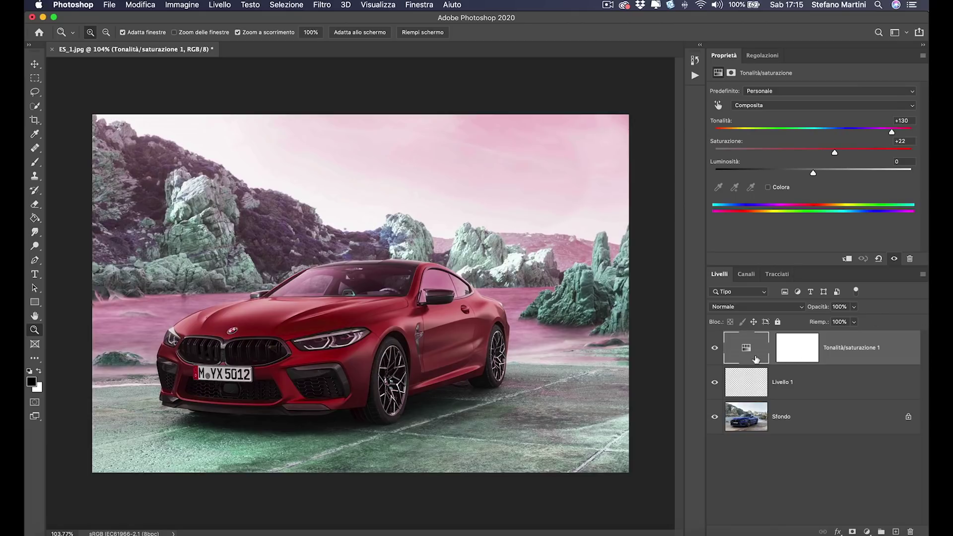
{"action": "left_click", "coordinate": [793, 354]}
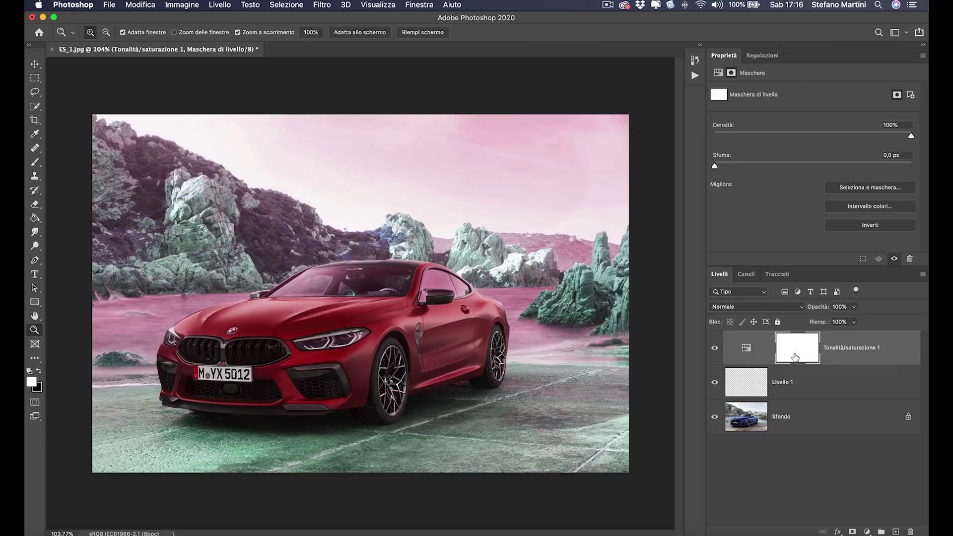
- Invert the Tonalità/saturazione 1 mask to black with Ctrl+I, hiding the red recolour
{"action": "left_click", "coordinate": [747, 351]}
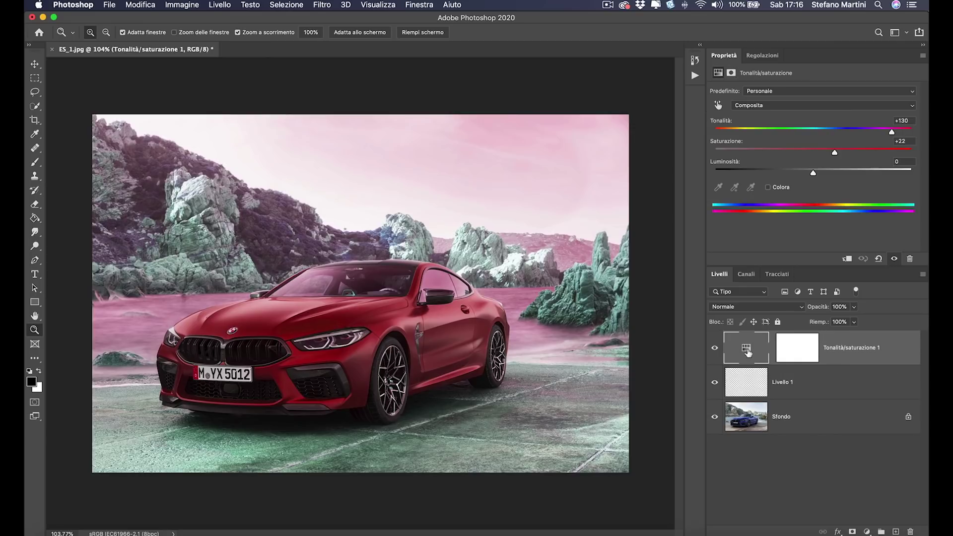
{"action": "left_click", "coordinate": [798, 355]}
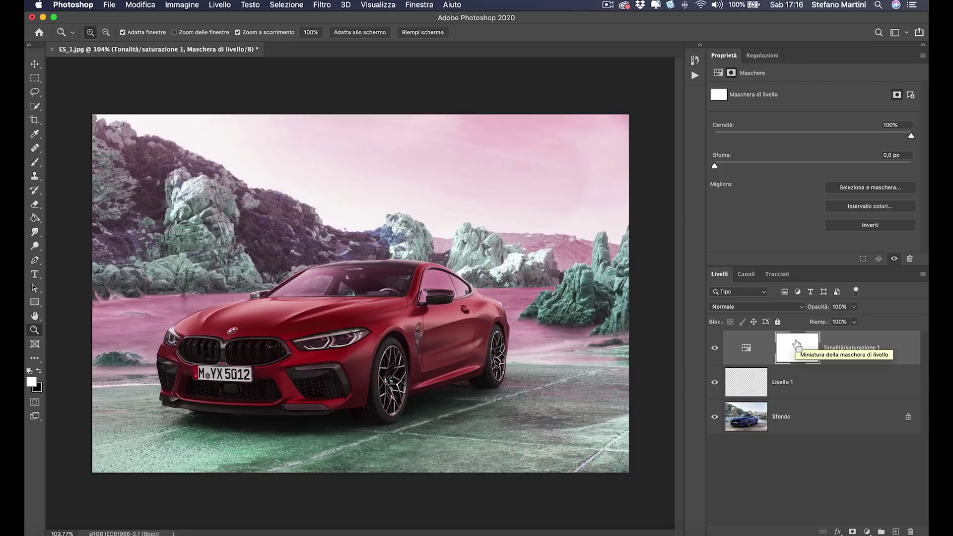
{"action": "key", "text": "ctrl+i"}
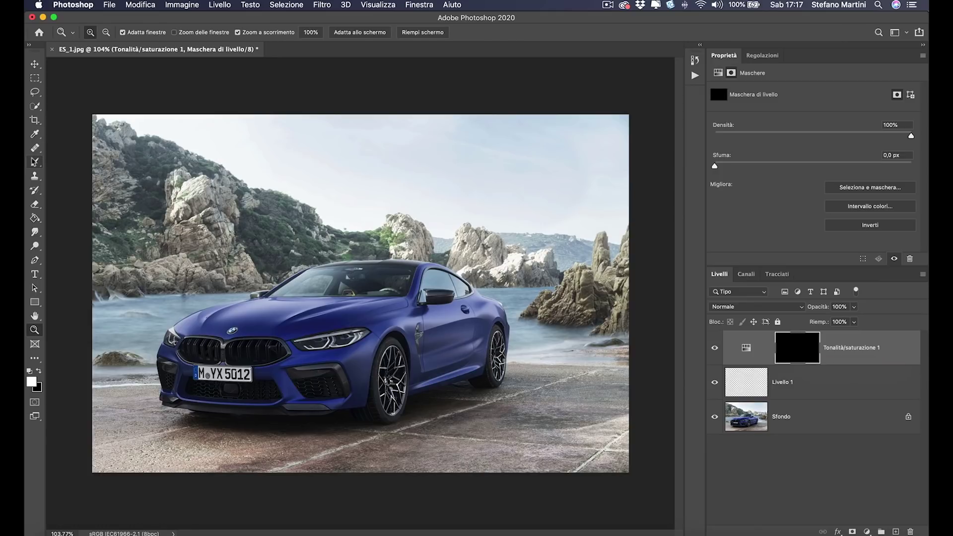
- Brush white onto the Hue/Saturation mask to paint the red tint over the car body
{"action": "left_click", "coordinate": [35, 162]}
{"action": "mouse_move", "coordinate": [417, 353]}
{"action": "left_mouse_down"}
{"action": "mouse_move", "coordinate": [357, 318]}
{"action": "mouse_move", "coordinate": [306, 320]}
{"action": "mouse_move", "coordinate": [280, 333]}
{"action": "mouse_move", "coordinate": [346, 345]}
{"action": "mouse_move", "coordinate": [347, 377]}
{"action": "mouse_move", "coordinate": [362, 386]}
{"action": "mouse_move", "coordinate": [318, 397]}
{"action": "mouse_move", "coordinate": [199, 378]}
{"action": "mouse_move", "coordinate": [269, 333]}
{"action": "mouse_move", "coordinate": [462, 343]}
{"action": "mouse_move", "coordinate": [437, 293]}
{"action": "mouse_move", "coordinate": [402, 397]}
{"action": "left_mouse_up"}
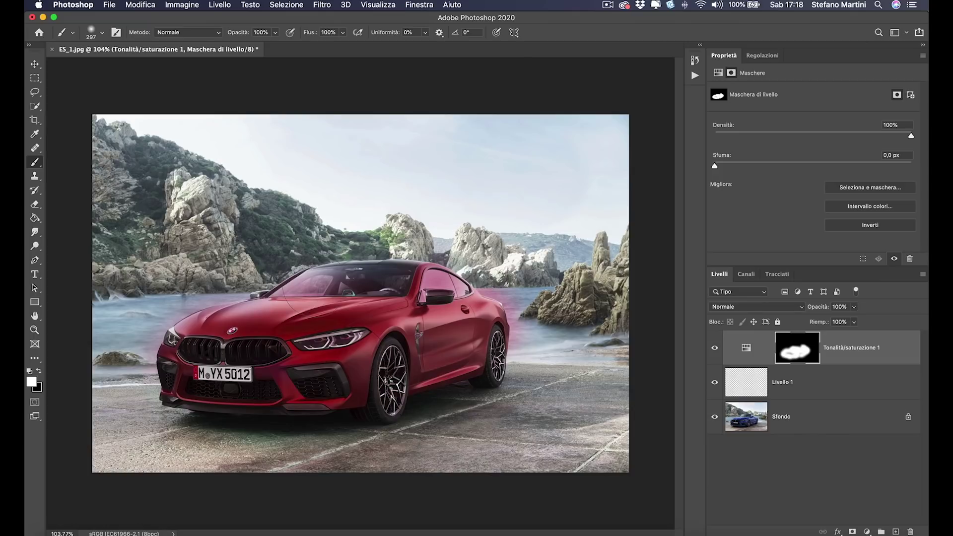
{"action": "left_click", "coordinate": [38, 372]}
{"action": "left_click_drag", "start_coordinate": [359, 283], "coordinate": [298, 284]}
- Zoom in, mask the red off the windshield with a smaller brush, then zoom out
{"action": "key", "text": "super+plus"}
{"action": "key", "text": "super+plus"}
{"action": "scroll", "coordinate": [320, 282], "scroll_direction": "left", "scroll_amount": 5}
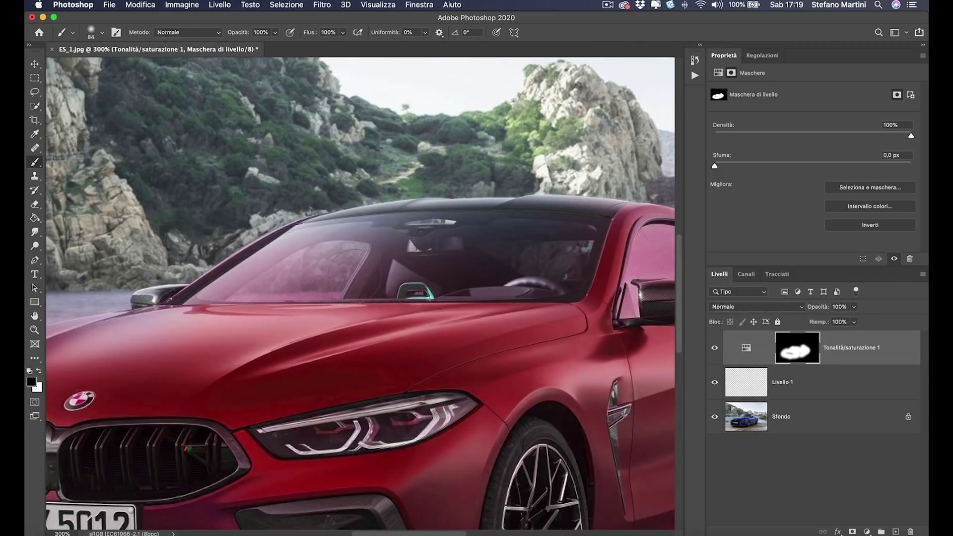
{"action": "left_click_drag", "start_coordinate": [315, 276], "coordinate": [437, 248]}
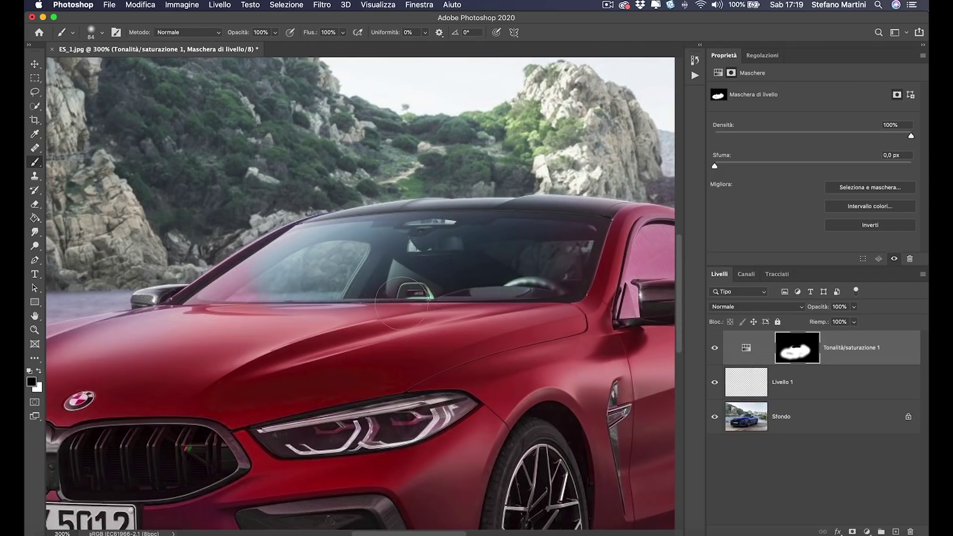
{"action": "left_click", "coordinate": [102, 32]}
{"action": "mouse_move", "coordinate": [122, 66]}
{"action": "left_mouse_down"}
{"action": "mouse_move", "coordinate": [106, 67]}
{"action": "mouse_move", "coordinate": [143, 90]}
{"action": "mouse_move", "coordinate": [99, 67]}
{"action": "mouse_move", "coordinate": [138, 90]}
{"action": "mouse_move", "coordinate": [160, 91]}
{"action": "left_mouse_up"}
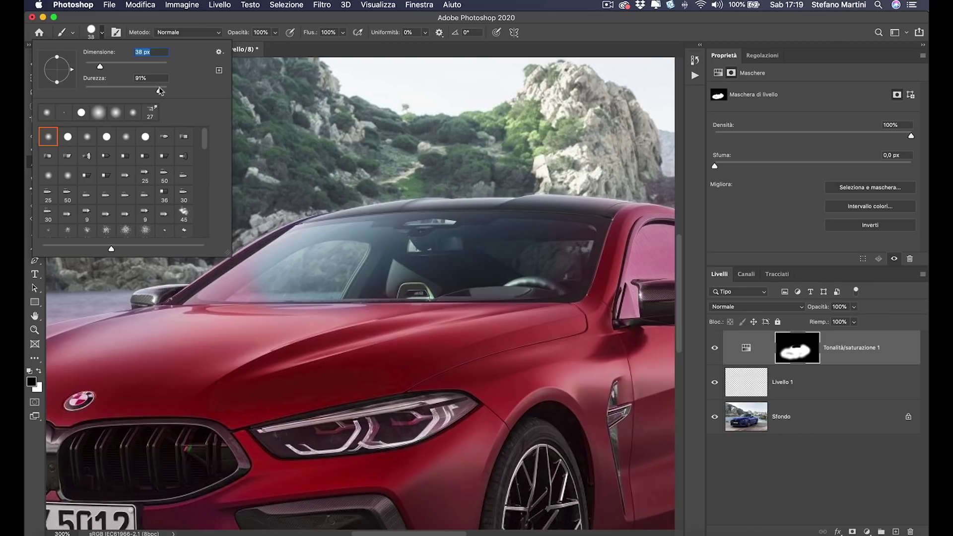
{"action": "left_click", "coordinate": [274, 321]}
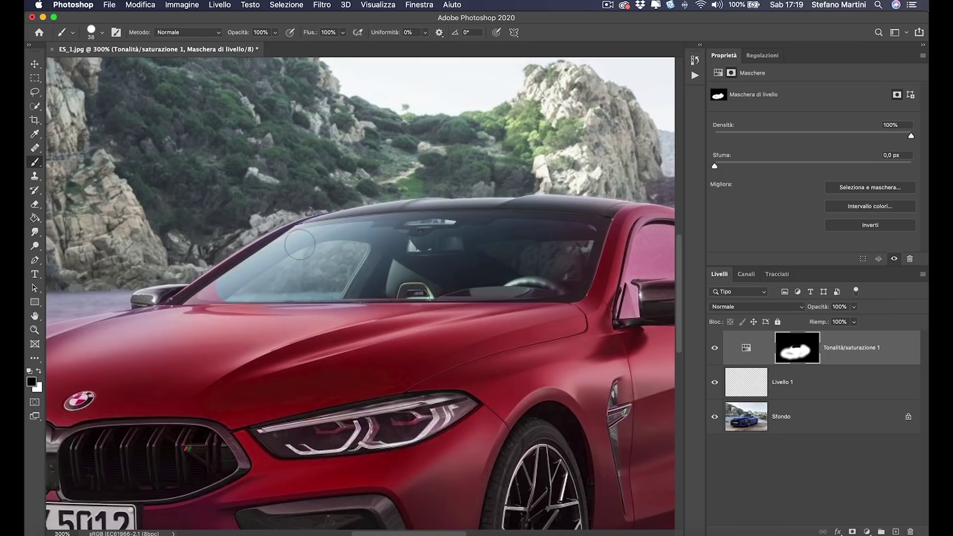
{"action": "key", "text": "z"}
{"action": "mouse_move", "coordinate": [440, 256]}
{"action": "left_mouse_down"}
{"action": "mouse_move", "coordinate": [468, 263]}
{"action": "mouse_move", "coordinate": [416, 274]}
{"action": "left_mouse_up"}
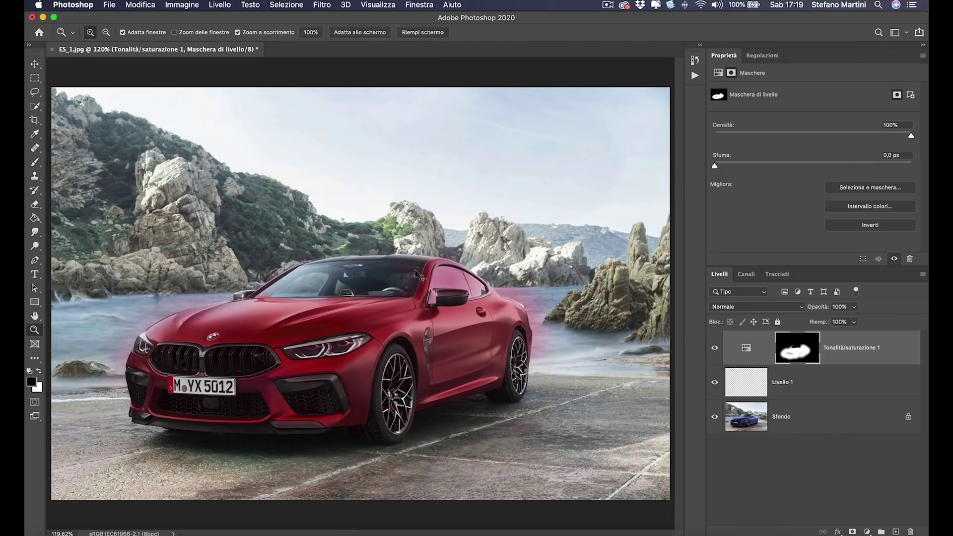
- Undo the mask painting so the car is blue, then open Intervallo colori on Sfondo
{"action": "key", "text": "ctrl+z"}
{"action": "key", "text": "ctrl+z"}
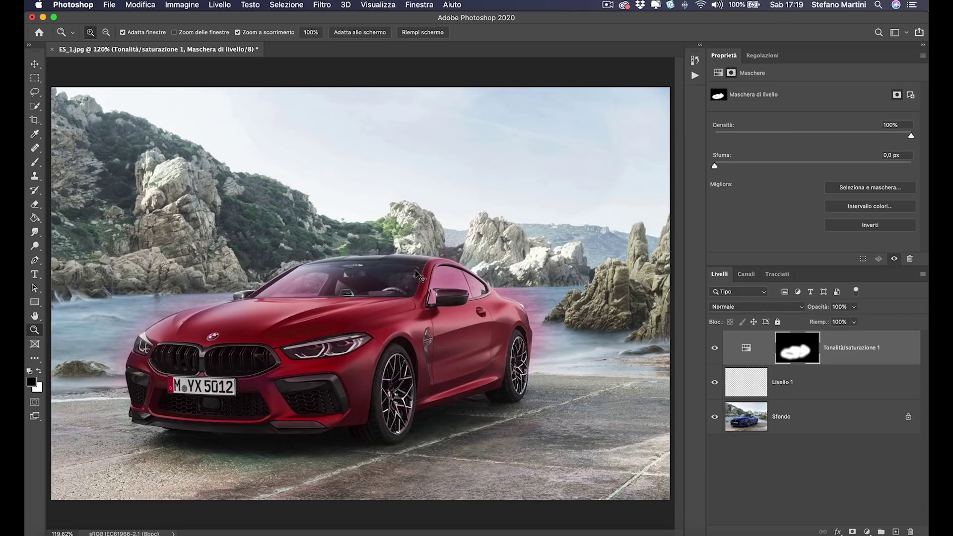
{"action": "key", "text": "ctrl+z"}
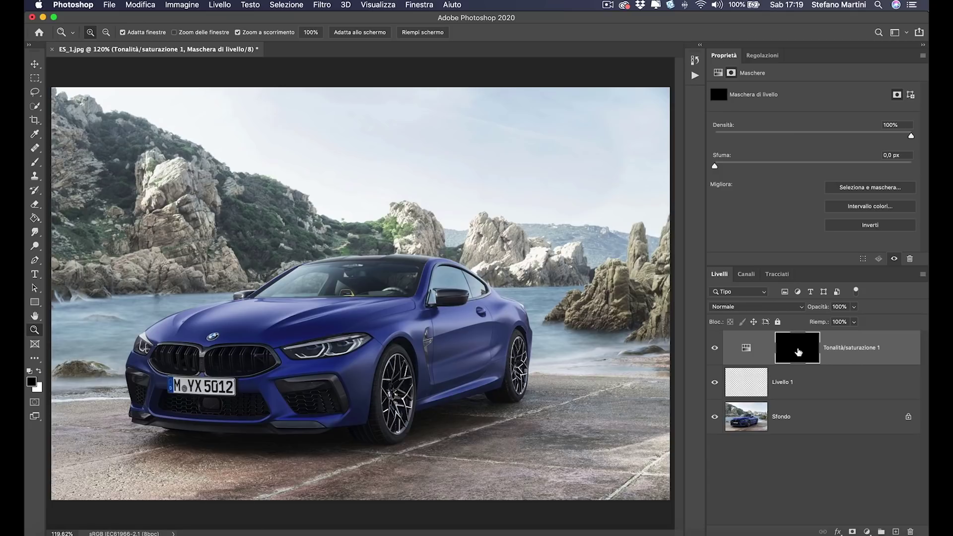
{"action": "left_click", "coordinate": [796, 423]}
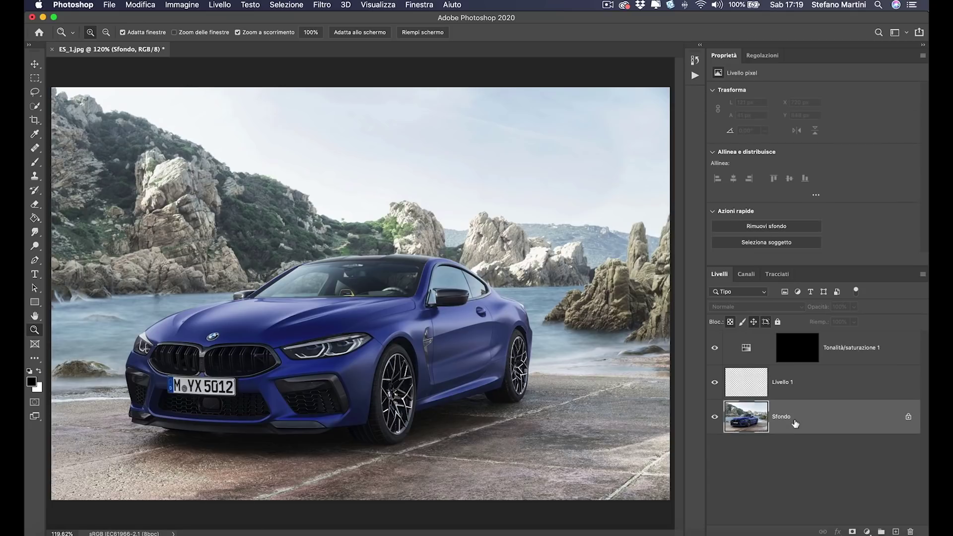
{"action": "left_click", "coordinate": [288, 4]}
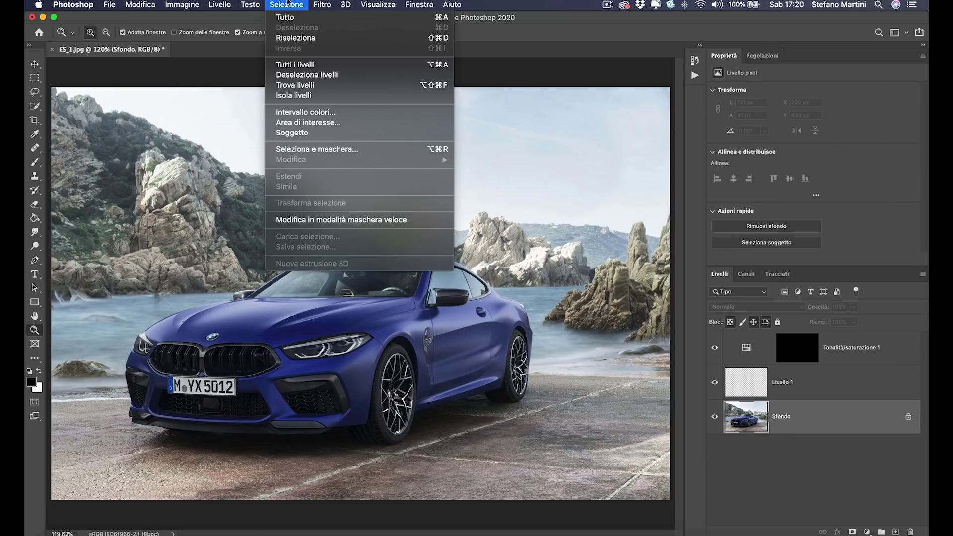
{"action": "left_click", "coordinate": [329, 113]}
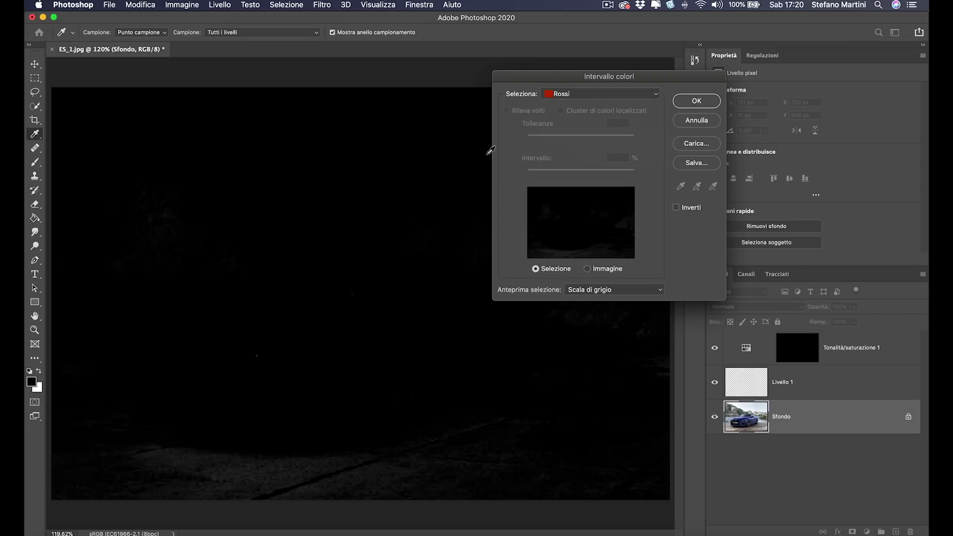
- Set Intervallo colori to Colori campionati, sampling the car's blue paint with grayscale preview
{"action": "left_click", "coordinate": [571, 99]}
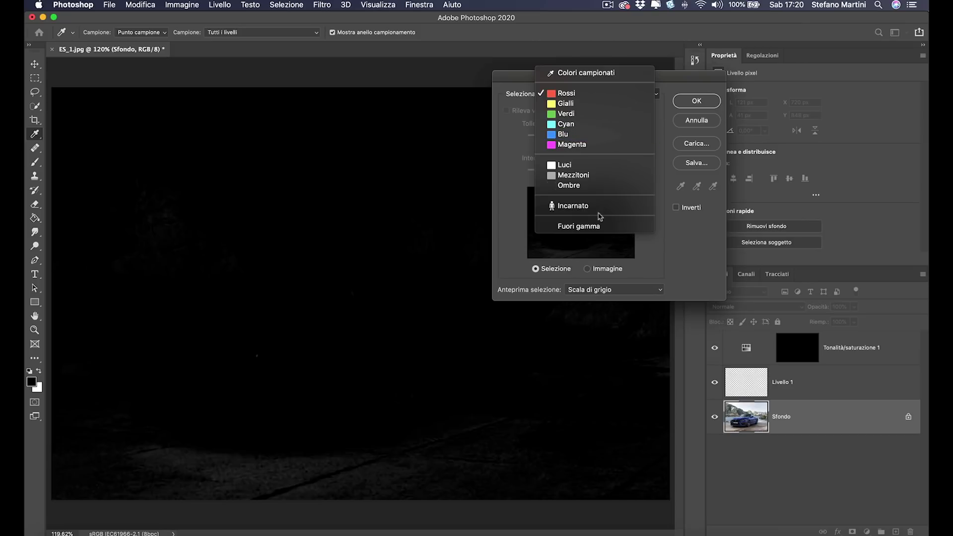
{"action": "left_click", "coordinate": [602, 134]}
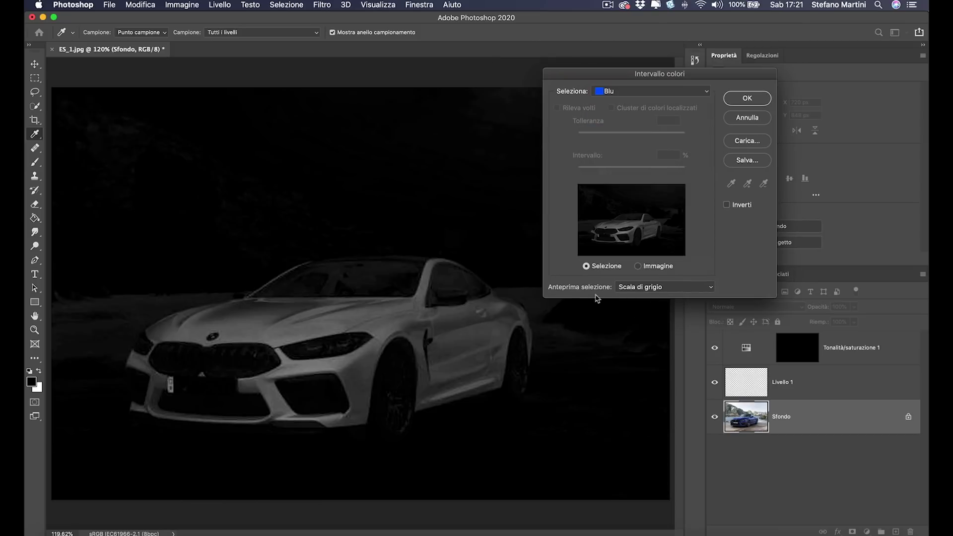
{"action": "left_click", "coordinate": [656, 289]}
{"action": "left_click", "coordinate": [645, 287]}
{"action": "left_click", "coordinate": [358, 314]}
{"action": "left_click", "coordinate": [599, 92]}
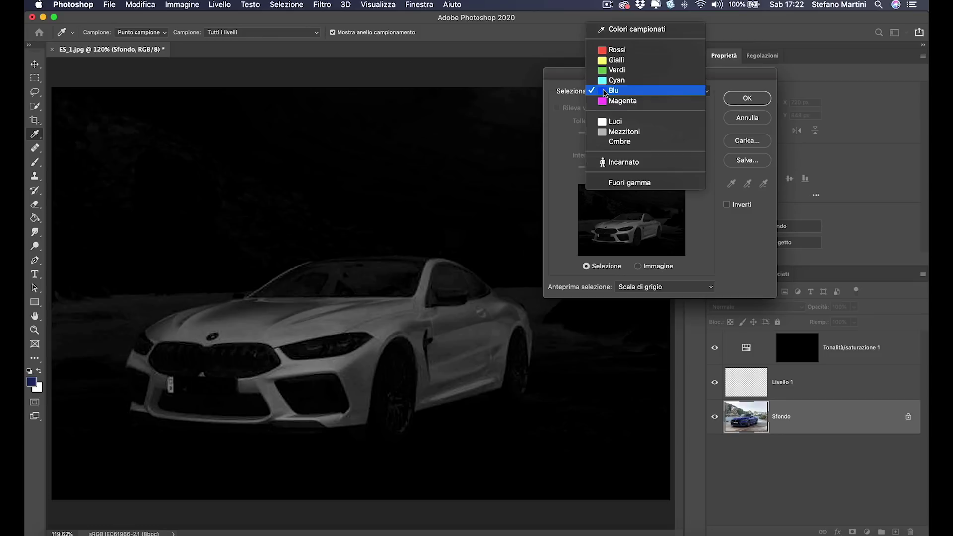
{"action": "left_click", "coordinate": [638, 31]}
{"action": "left_click", "coordinate": [645, 287]}
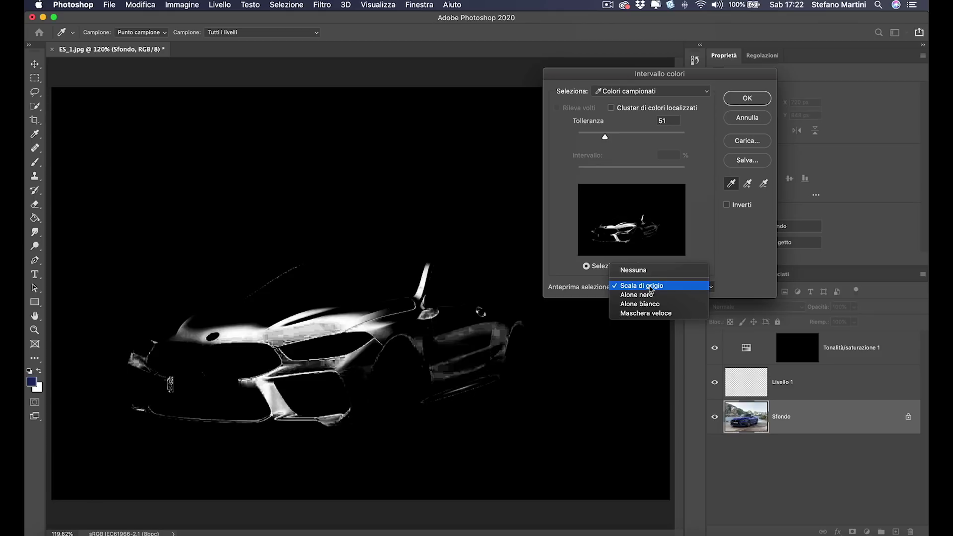
- Add more of the car's blue paint and bumper to the sample, previewing in grayscale
{"action": "left_click", "coordinate": [629, 270]}
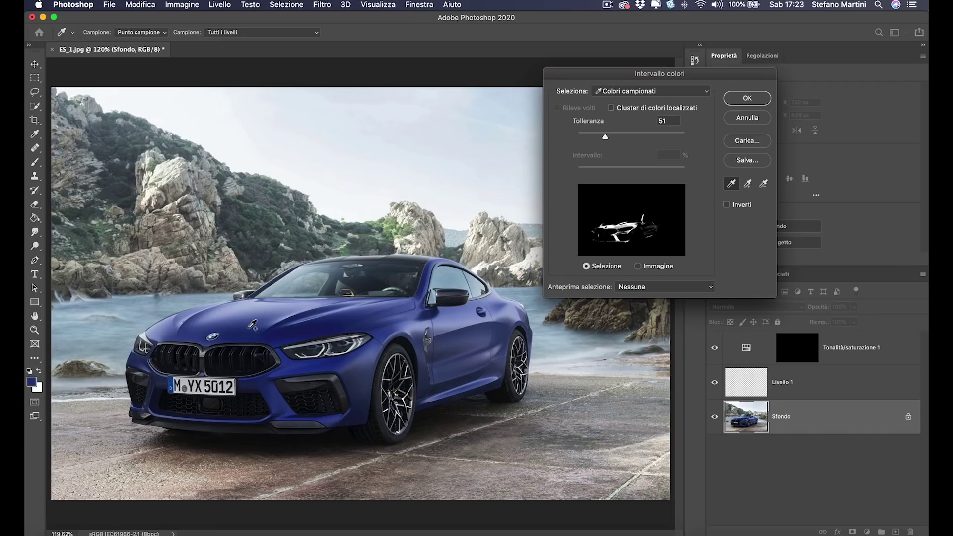
{"action": "left_click", "coordinate": [463, 331], "text": "shift"}
{"action": "left_click", "coordinate": [282, 336], "text": "shift"}
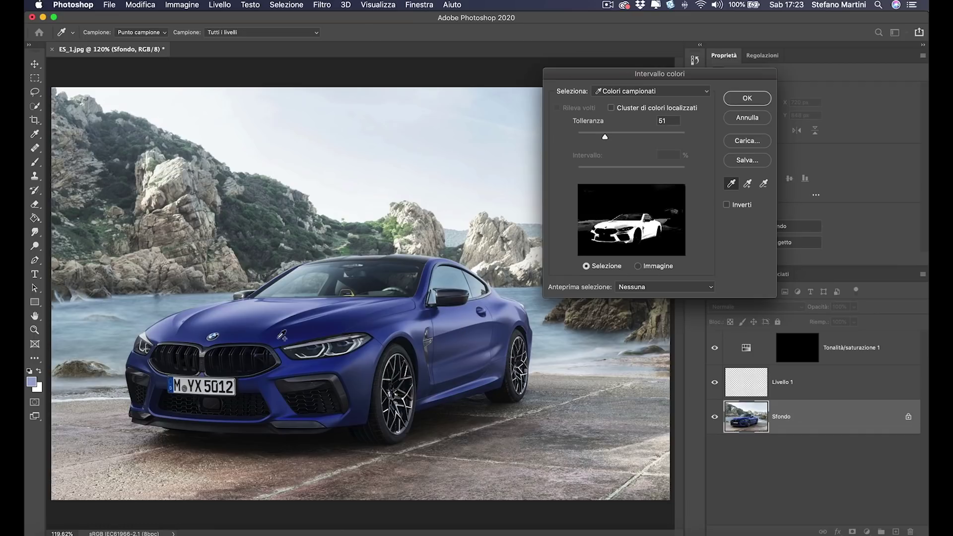
{"action": "left_click", "coordinate": [269, 381], "text": "shift"}
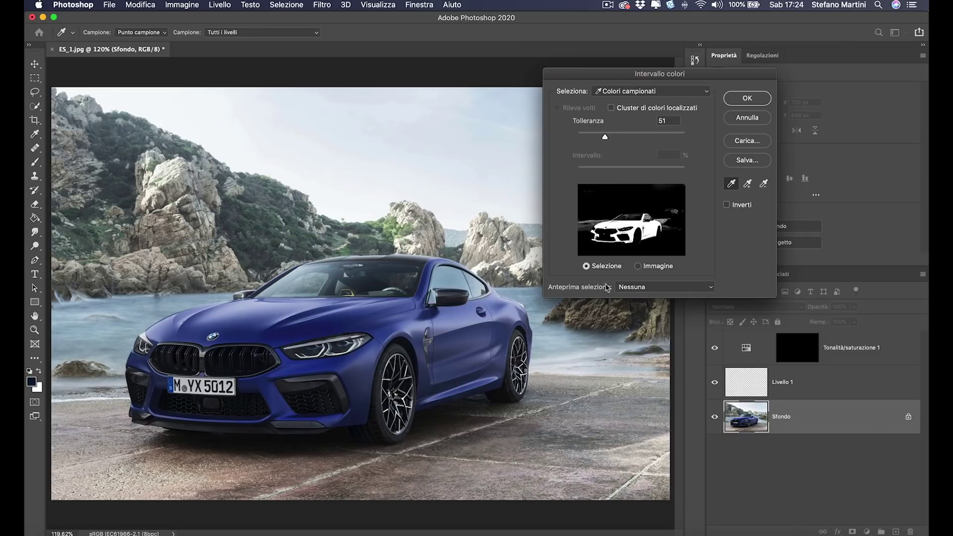
{"action": "left_click", "coordinate": [633, 287]}
{"action": "left_click", "coordinate": [637, 301]}
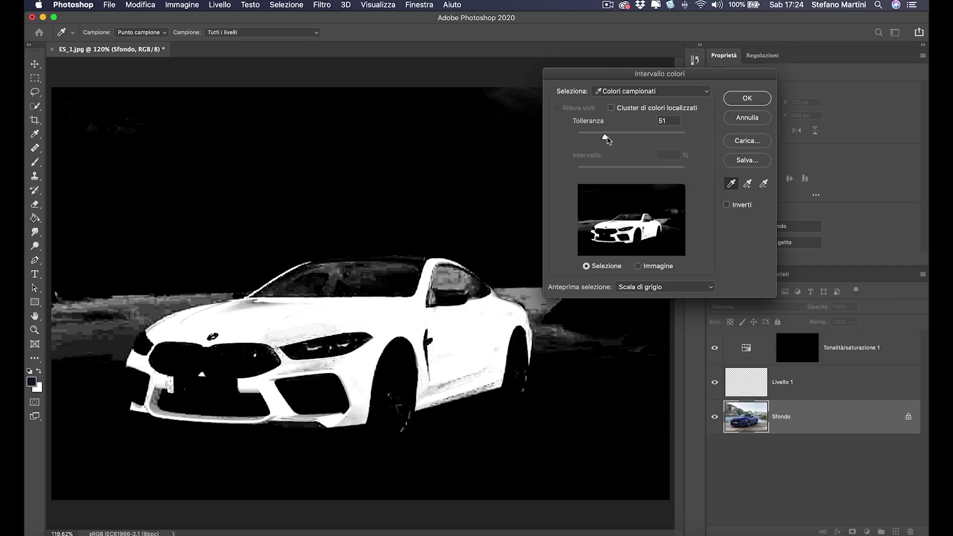
- Settle the colour-range tolerance at 51 and accept the car selection
{"action": "left_click_drag", "start_coordinate": [606, 138], "coordinate": [625, 135]}
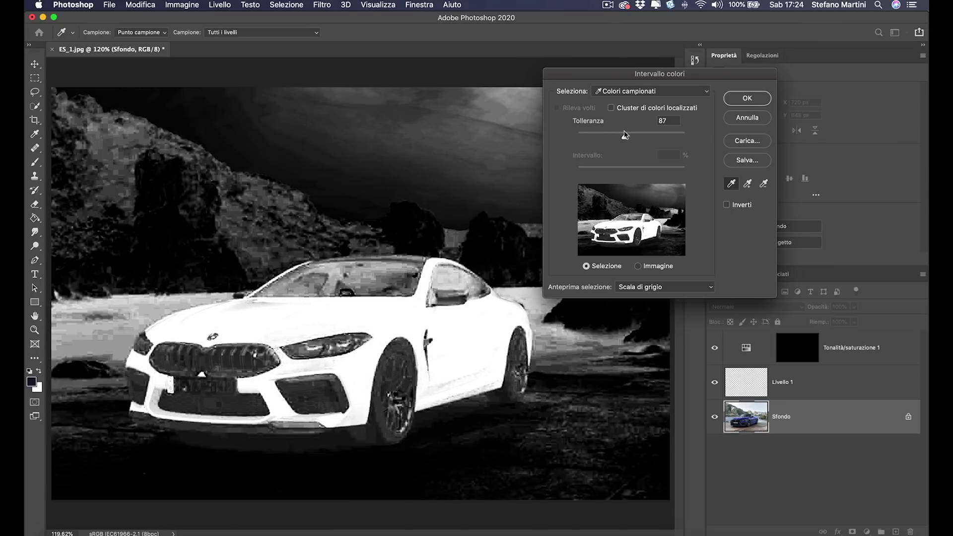
{"action": "left_click_drag", "start_coordinate": [625, 135], "coordinate": [641, 138]}
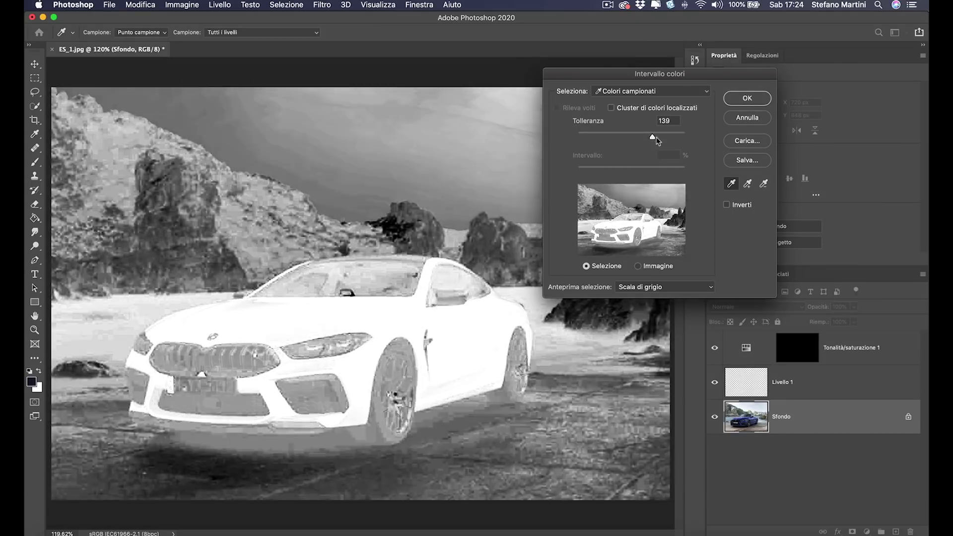
{"action": "left_click_drag", "start_coordinate": [641, 138], "coordinate": [601, 141]}
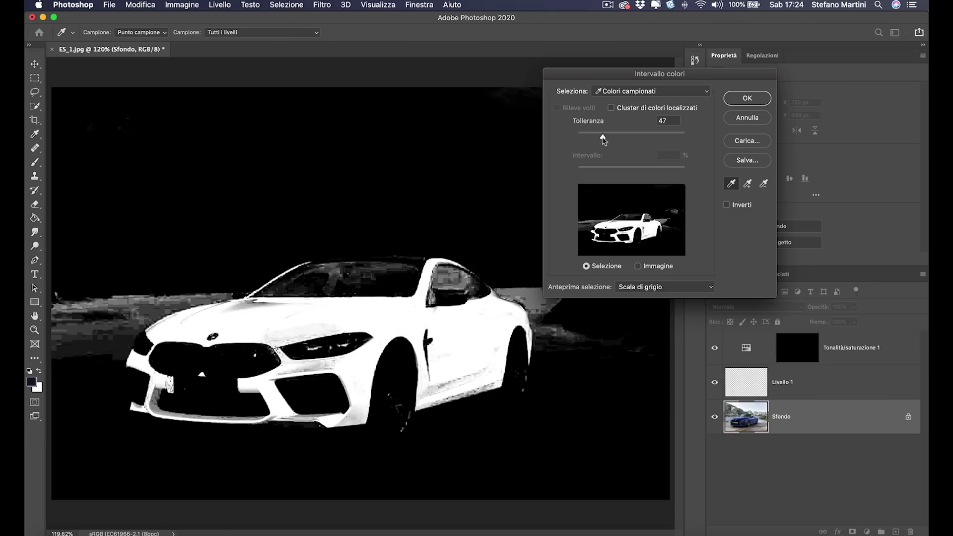
{"action": "mouse_move", "coordinate": [600, 140]}
{"action": "left_mouse_down"}
{"action": "mouse_move", "coordinate": [592, 140]}
{"action": "mouse_move", "coordinate": [605, 138]}
{"action": "left_mouse_up"}
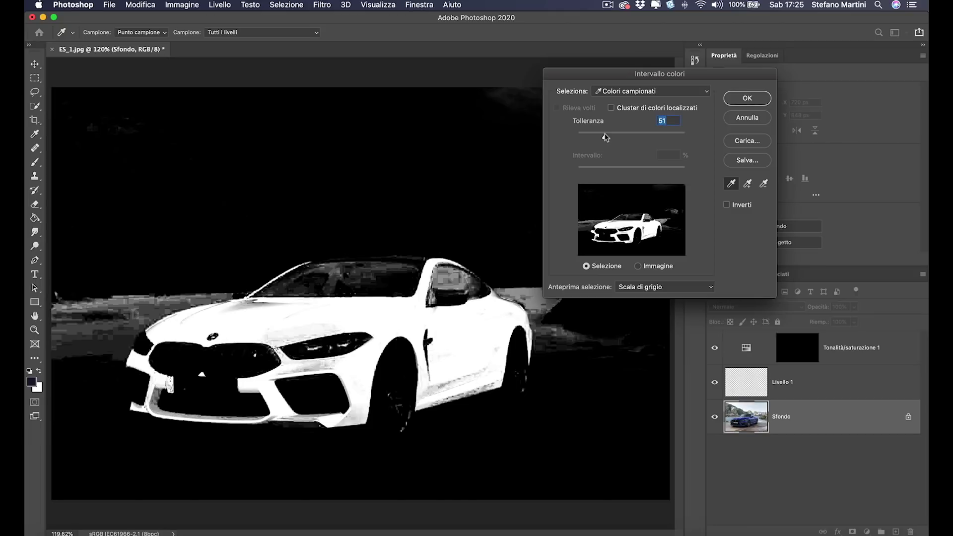
{"action": "left_click", "coordinate": [748, 98]}
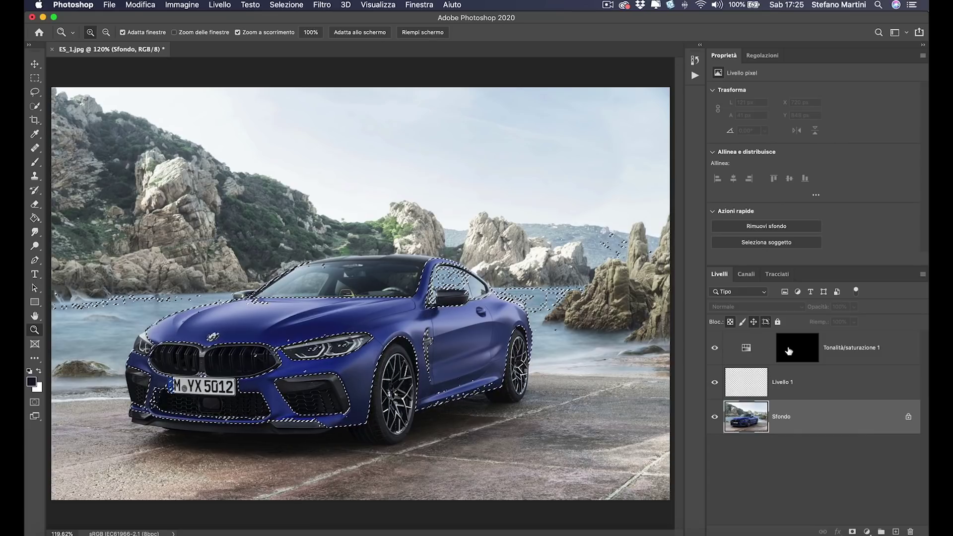
- Paint white with a 224 px brush on the Hue/Saturation mask over the selected car body and bumper
{"action": "left_click", "coordinate": [788, 350]}
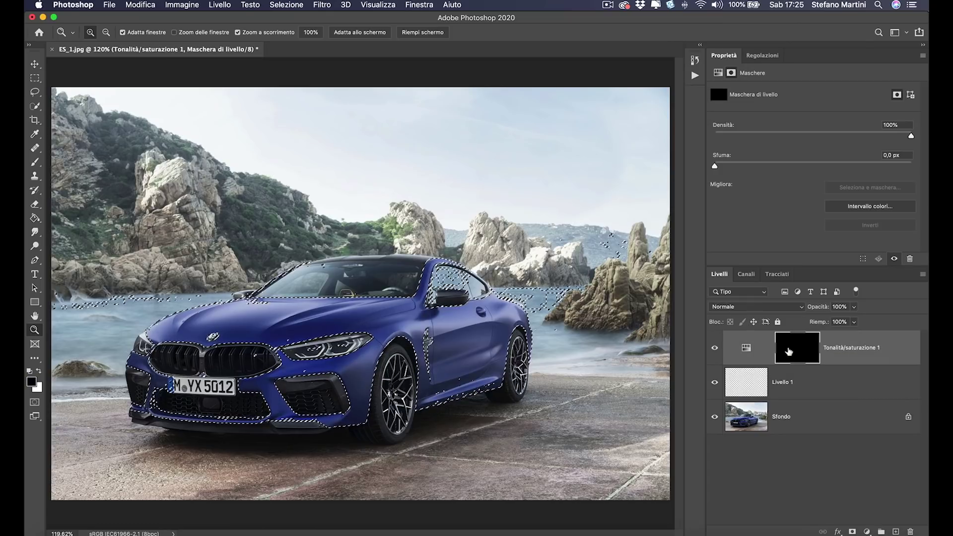
{"action": "left_click", "coordinate": [35, 162]}
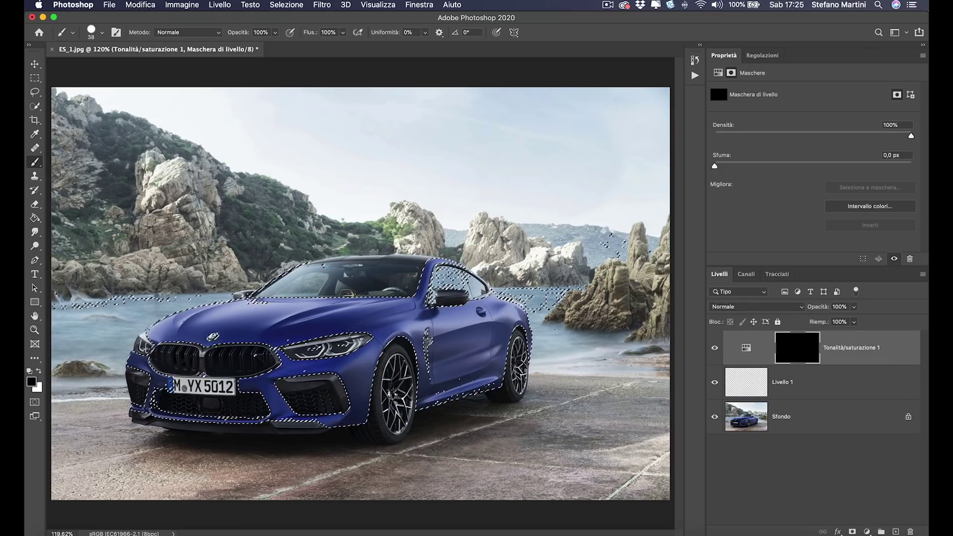
{"action": "left_click", "coordinate": [39, 372]}
{"action": "left_click_drag", "start_coordinate": [346, 321], "coordinate": [392, 321]}
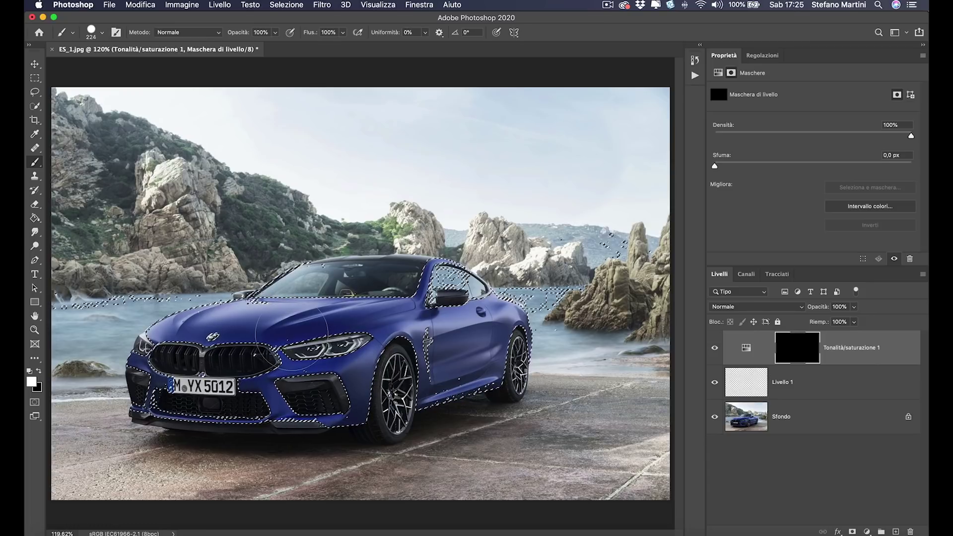
{"action": "mouse_move", "coordinate": [489, 333]}
{"action": "left_mouse_down"}
{"action": "mouse_move", "coordinate": [496, 347]}
{"action": "mouse_move", "coordinate": [213, 325]}
{"action": "mouse_move", "coordinate": [244, 391]}
{"action": "left_mouse_up"}
{"action": "left_click_drag", "start_coordinate": [346, 392], "coordinate": [343, 417]}
{"action": "key", "text": "bracketleft"}
{"action": "key", "text": "bracketleft"}
{"action": "key", "text": "bracketleft"}
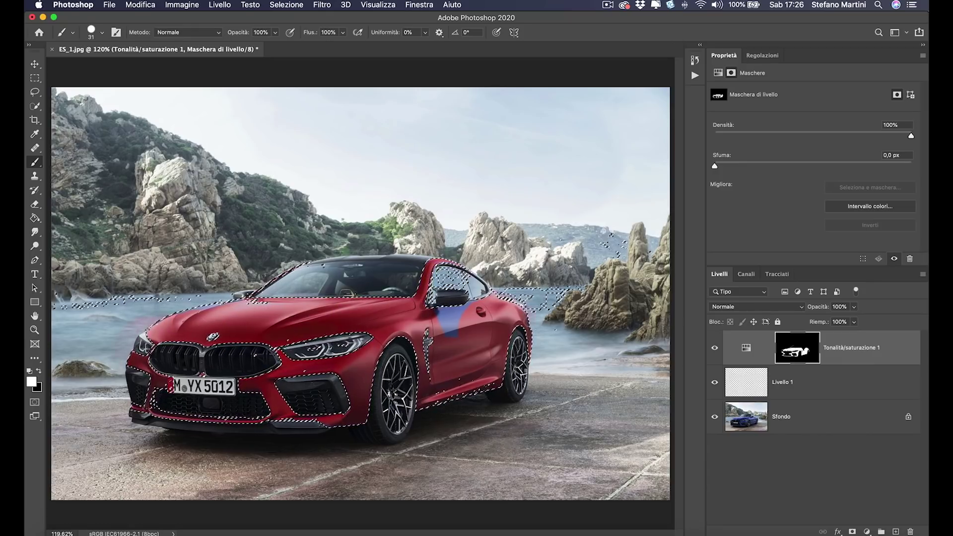
{"action": "key", "text": "bracketright"}
{"action": "key", "text": "bracketright"}
{"action": "key", "text": "bracketright"}
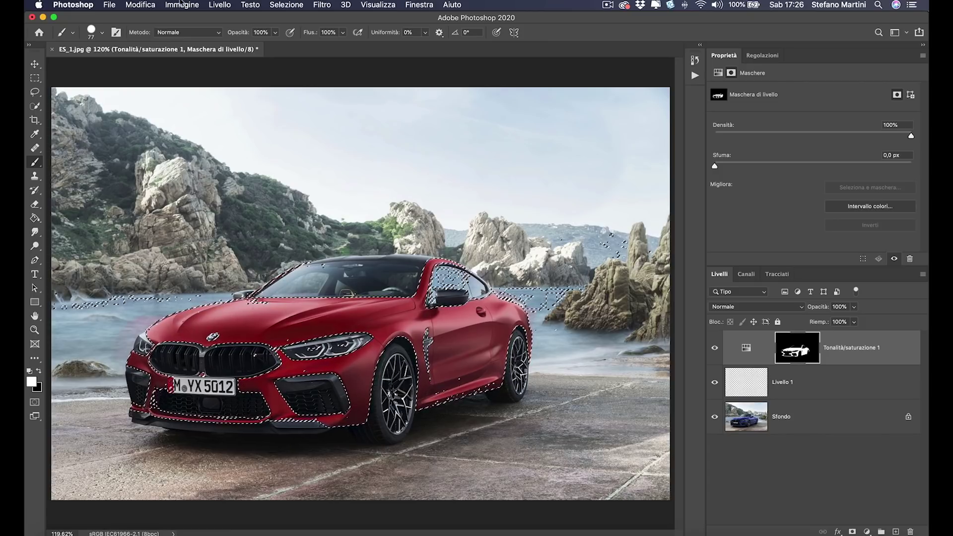
{"action": "left_click", "coordinate": [286, 4]}
- Deselect the car and switch to the Zoom tool
{"action": "left_click", "coordinate": [294, 27]}
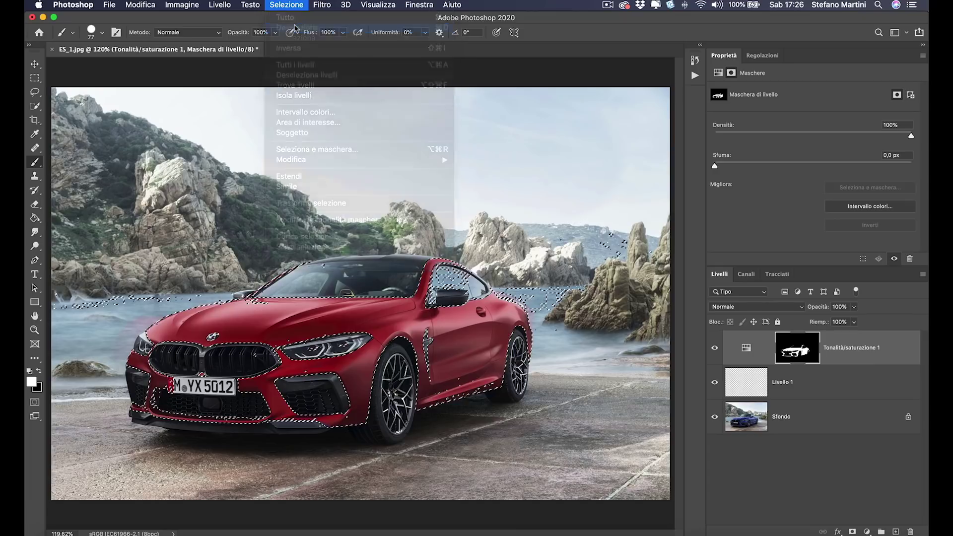
{"action": "key", "text": "z"}
{"action": "scroll", "coordinate": [510, 356], "scroll_direction": "down", "scroll_amount": 2}
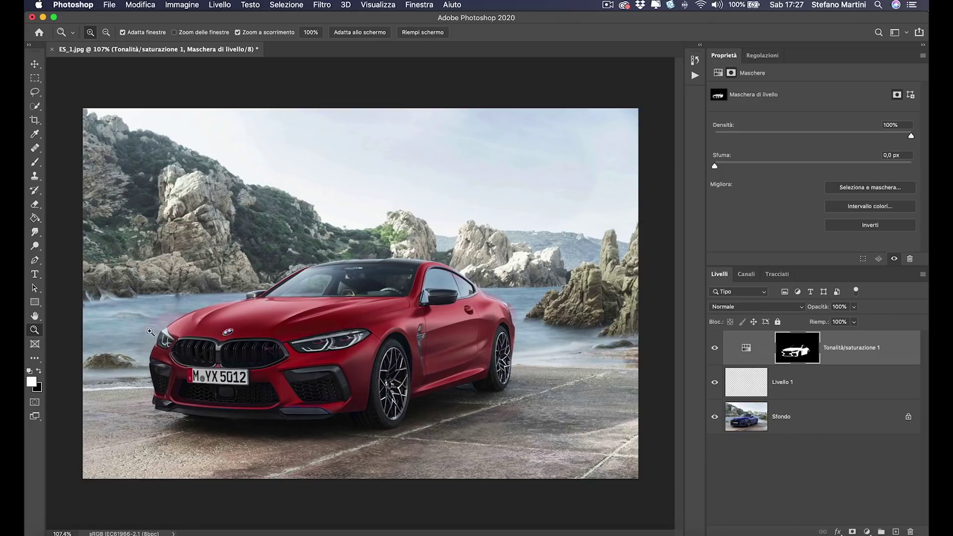
- Zoom in on the bonnet and, with a hard 34 px black brush, paint out the pink tint on the water
{"action": "left_click_drag", "start_coordinate": [149, 332], "coordinate": [350, 300]}
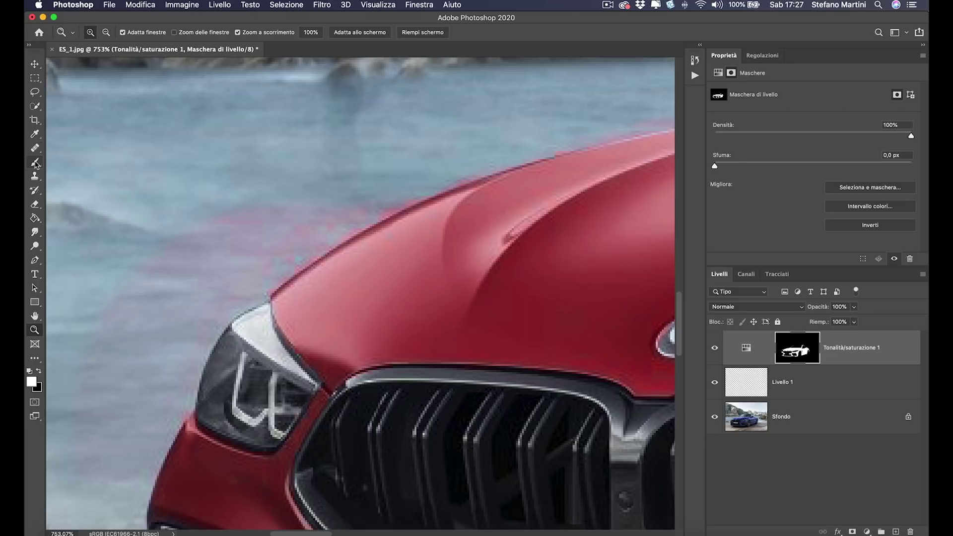
{"action": "left_click", "coordinate": [35, 163]}
{"action": "left_click", "coordinate": [39, 371]}
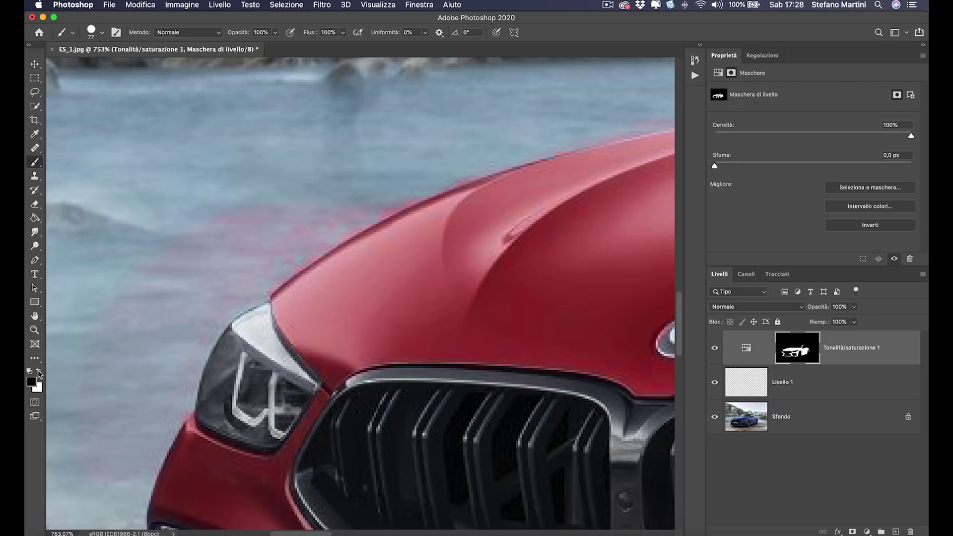
{"action": "left_click", "coordinate": [102, 33]}
{"action": "left_click_drag", "start_coordinate": [107, 63], "coordinate": [98, 66]}
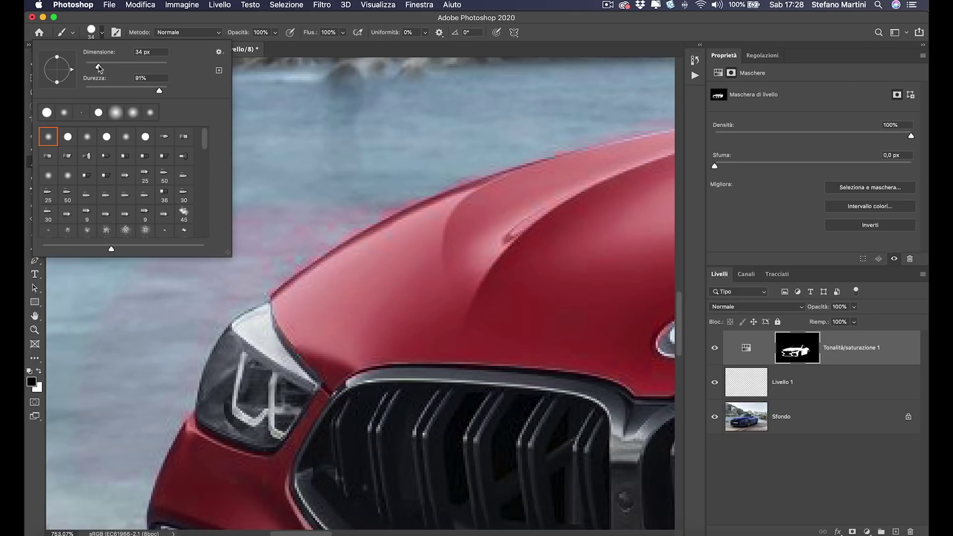
{"action": "left_click_drag", "start_coordinate": [160, 91], "coordinate": [167, 91]}
{"action": "left_click", "coordinate": [361, 175]}
{"action": "mouse_move", "coordinate": [361, 175]}
{"action": "left_mouse_down"}
{"action": "mouse_move", "coordinate": [323, 199]}
{"action": "mouse_move", "coordinate": [218, 221]}
{"action": "mouse_move", "coordinate": [138, 277]}
{"action": "mouse_move", "coordinate": [106, 366]}
{"action": "mouse_move", "coordinate": [139, 371]}
{"action": "mouse_move", "coordinate": [266, 238]}
{"action": "mouse_move", "coordinate": [377, 209]}
{"action": "mouse_move", "coordinate": [266, 245]}
{"action": "mouse_move", "coordinate": [437, 139]}
{"action": "mouse_move", "coordinate": [347, 203]}
{"action": "mouse_move", "coordinate": [287, 223]}
{"action": "mouse_move", "coordinate": [364, 189]}
{"action": "left_mouse_up"}
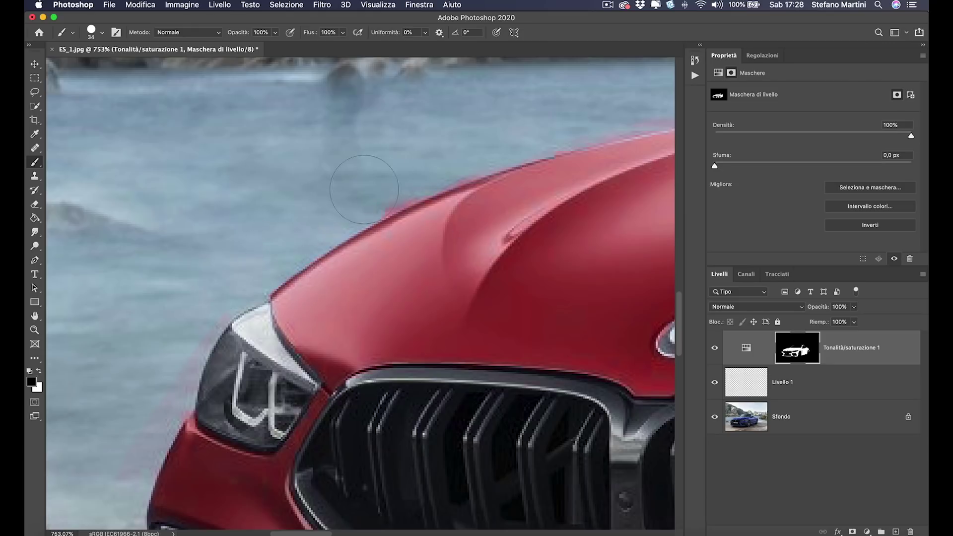
- Paint white over the blue fringe along the bonnet's top edge, then pan to the grille
{"action": "mouse_move", "coordinate": [585, 106]}
{"action": "left_mouse_down"}
{"action": "mouse_move", "coordinate": [415, 184]}
{"action": "mouse_move", "coordinate": [397, 208]}
{"action": "mouse_move", "coordinate": [481, 204]}
{"action": "mouse_move", "coordinate": [370, 221]}
{"action": "mouse_move", "coordinate": [466, 187]}
{"action": "mouse_move", "coordinate": [610, 178]}
{"action": "mouse_move", "coordinate": [447, 211]}
{"action": "mouse_move", "coordinate": [359, 258]}
{"action": "mouse_move", "coordinate": [362, 238]}
{"action": "mouse_move", "coordinate": [382, 229]}
{"action": "mouse_move", "coordinate": [396, 279]}
{"action": "mouse_move", "coordinate": [378, 255]}
{"action": "mouse_move", "coordinate": [386, 251]}
{"action": "left_mouse_up"}
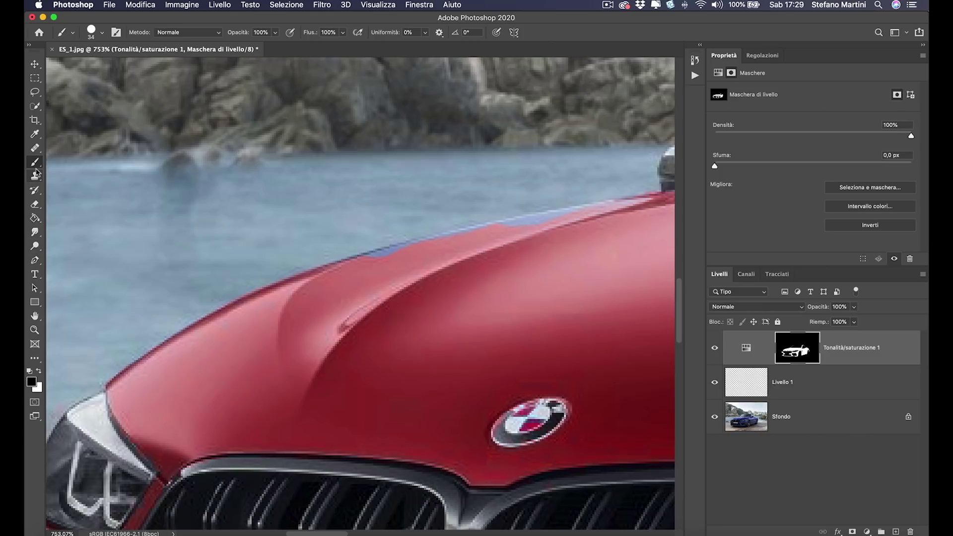
{"action": "left_click", "coordinate": [39, 371]}
{"action": "left_click_drag", "start_coordinate": [546, 248], "coordinate": [499, 242]}
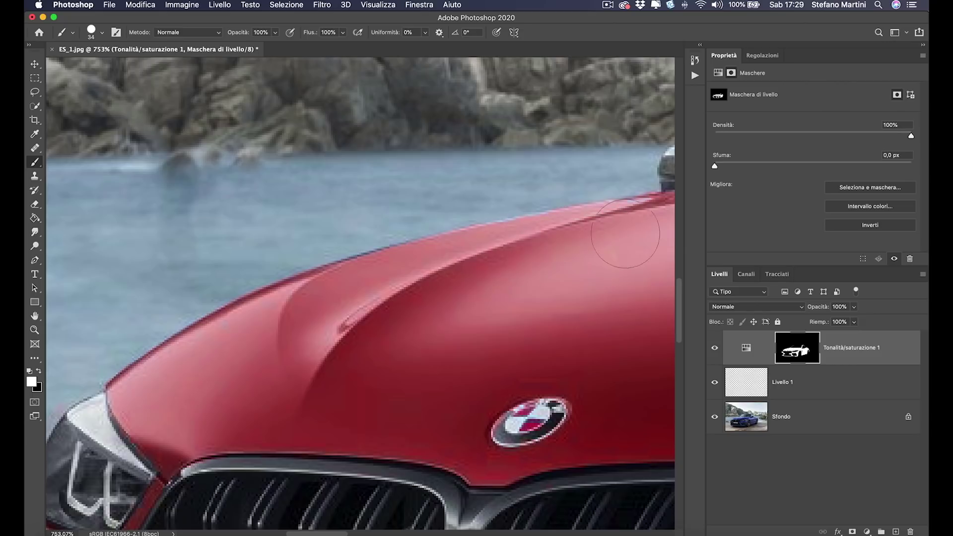
{"action": "left_click_drag", "start_coordinate": [616, 233], "coordinate": [240, 83]}
{"action": "left_click_drag", "start_coordinate": [476, 366], "coordinate": [389, 127]}
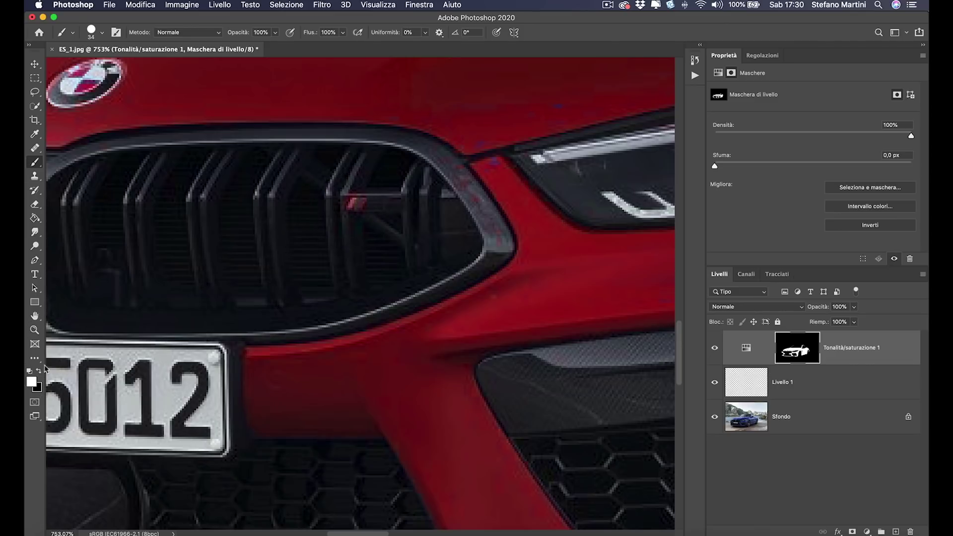
- Paint black on the mask to restore the M badge and grille surround colours
{"action": "key", "text": "x"}
{"action": "left_click_drag", "start_coordinate": [350, 213], "coordinate": [372, 211]}
{"action": "left_click_drag", "start_coordinate": [427, 191], "coordinate": [462, 228]}
{"action": "left_click_drag", "start_coordinate": [347, 229], "coordinate": [364, 334]}
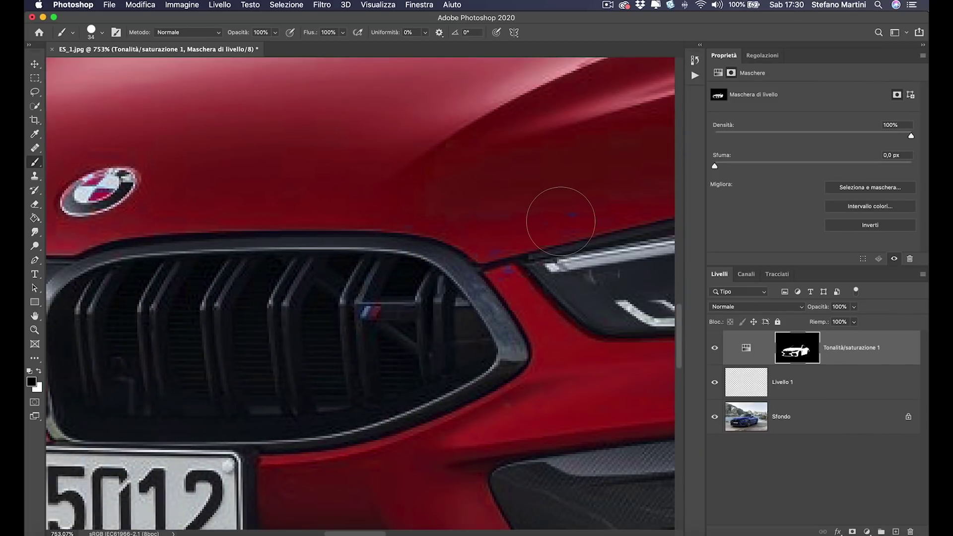
- Paint white with a smaller brush over blue specks on the bonnet, grille corner and bumper stripe
{"action": "left_click", "coordinate": [39, 371]}
{"action": "left_click_drag", "start_coordinate": [550, 202], "coordinate": [558, 206]}
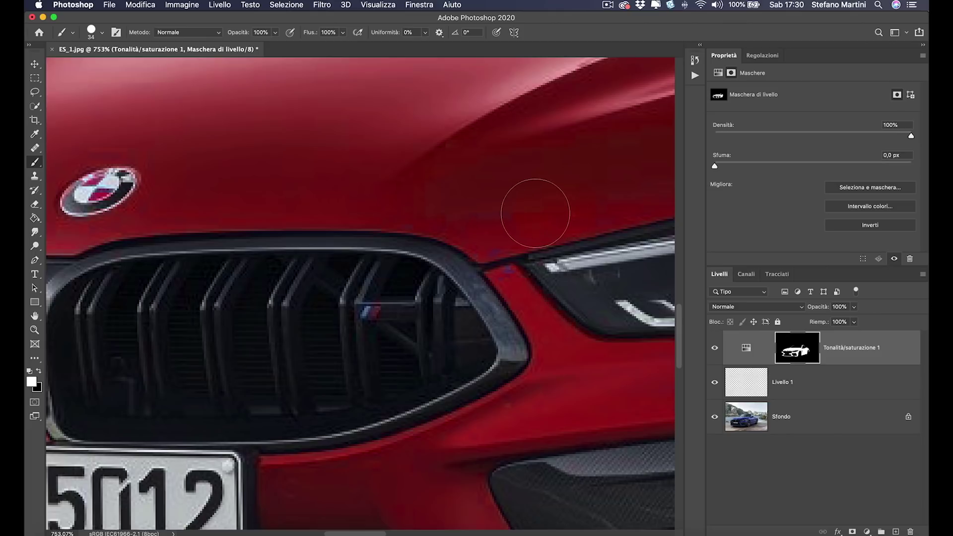
{"action": "left_click_drag", "start_coordinate": [389, 315], "coordinate": [396, 290]}
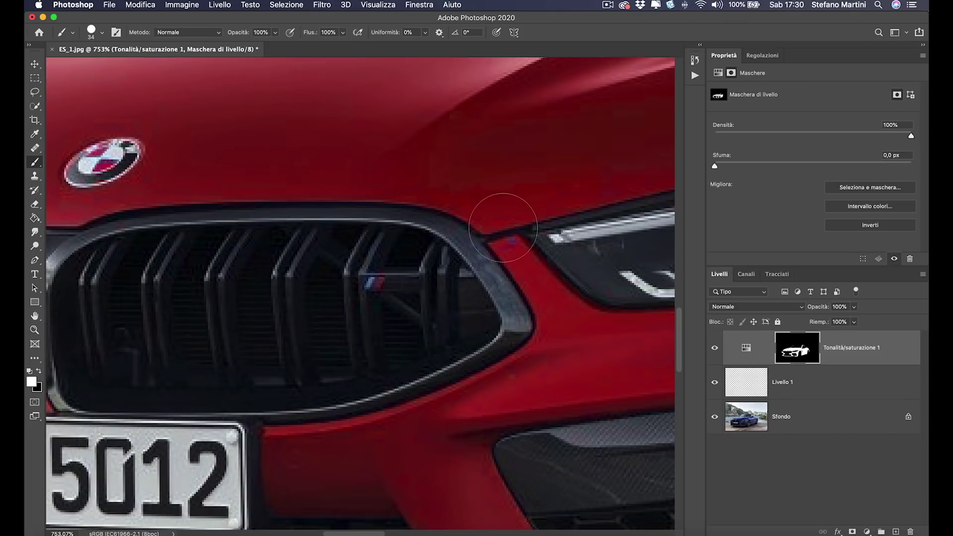
{"action": "left_click_drag", "start_coordinate": [503, 227], "coordinate": [494, 228]}
{"action": "left_click", "coordinate": [511, 242]}
{"action": "left_click_drag", "start_coordinate": [404, 351], "coordinate": [623, 53]}
{"action": "left_click_drag", "start_coordinate": [305, 386], "coordinate": [358, 389]}
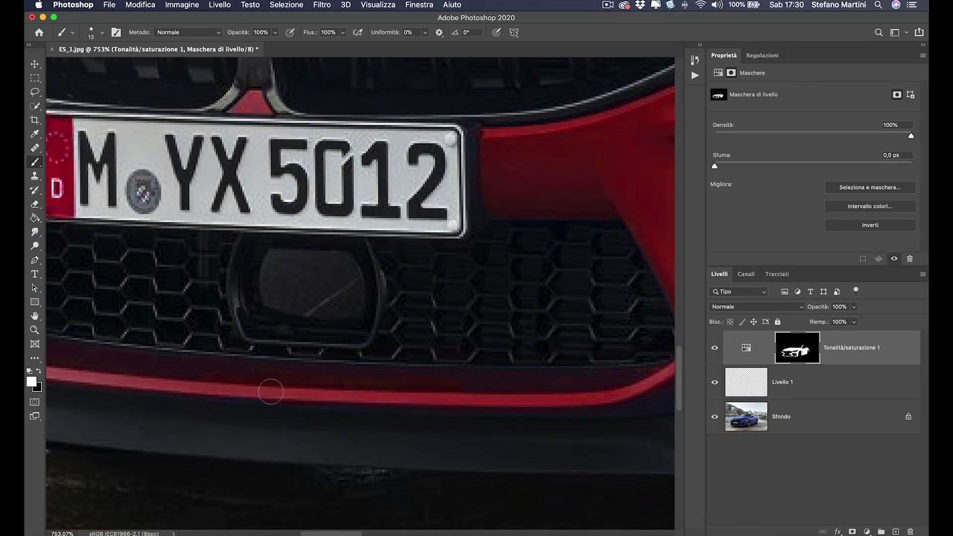
- Paint black to restore the plate's blue EU band and the BMW roundel's original colours
{"action": "left_click_drag", "start_coordinate": [230, 374], "coordinate": [464, 398]}
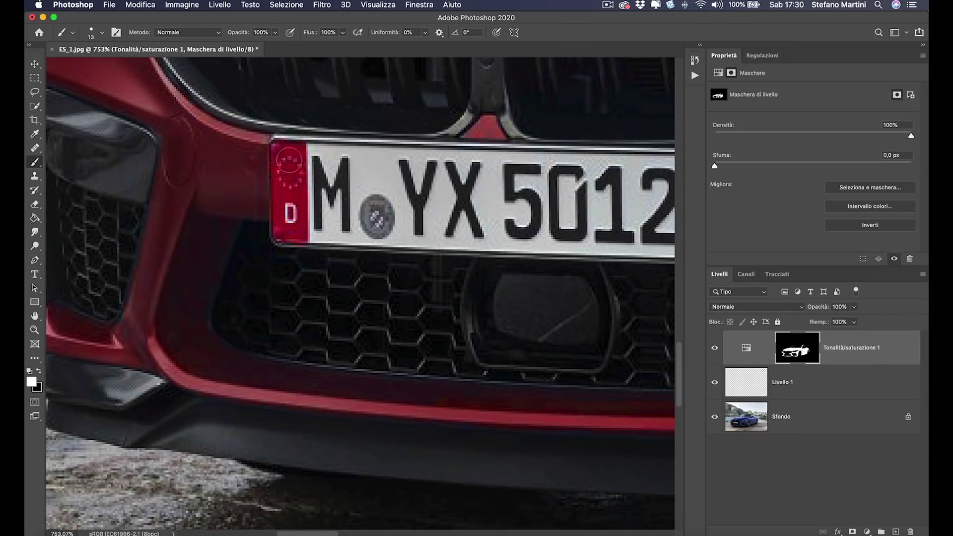
{"action": "key", "text": "x"}
{"action": "left_click_drag", "start_coordinate": [289, 162], "coordinate": [285, 157]}
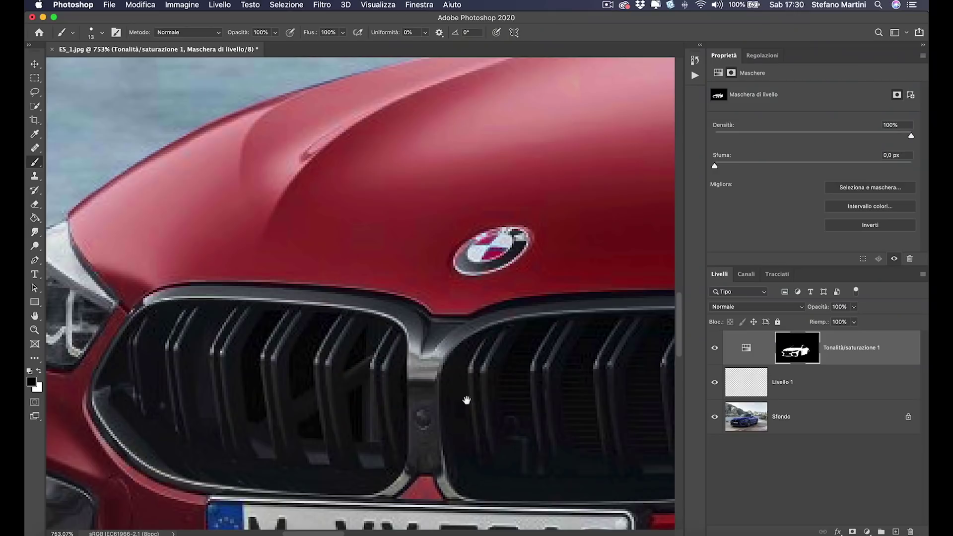
{"action": "scroll", "coordinate": [464, 396], "scroll_direction": "up", "scroll_amount": 10}
{"action": "mouse_move", "coordinate": [498, 241]}
{"action": "left_mouse_down"}
{"action": "mouse_move", "coordinate": [477, 256]}
{"action": "mouse_move", "coordinate": [519, 230]}
{"action": "left_mouse_up"}
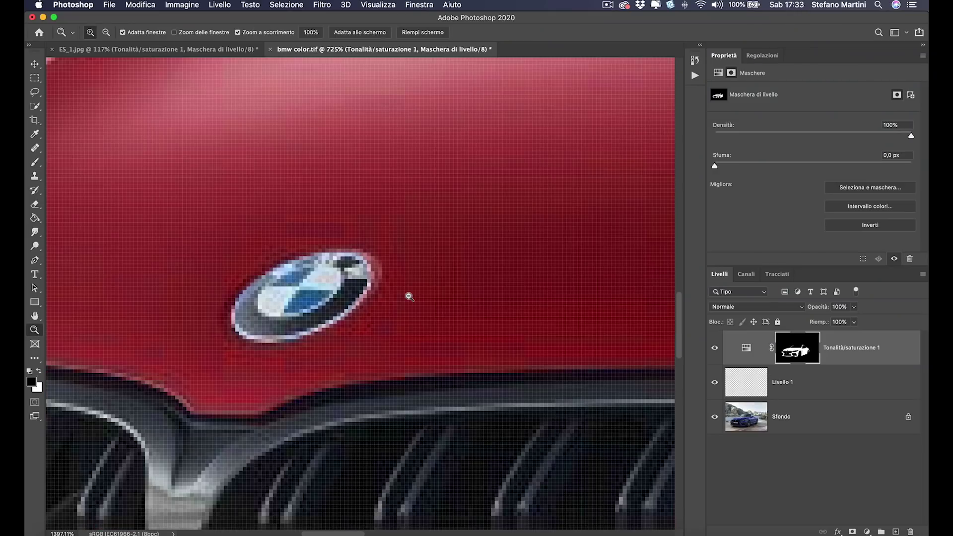
{"action": "scroll", "coordinate": [410, 296], "scroll_direction": "up", "scroll_amount": 1}
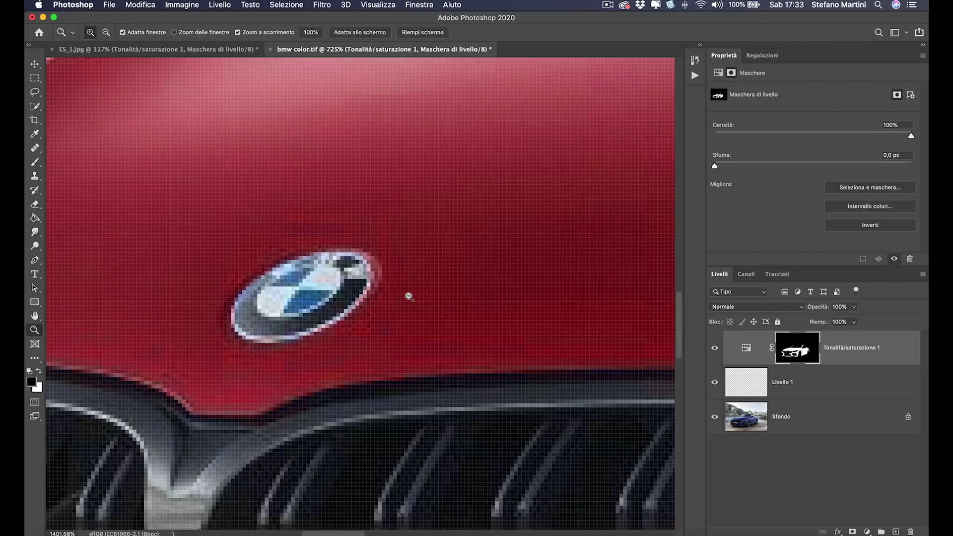
- Zoom out to the whole car and toggle the Tonalità/saturazione layer to compare red against the blue original
{"action": "left_click_drag", "start_coordinate": [409, 296], "coordinate": [312, 303]}
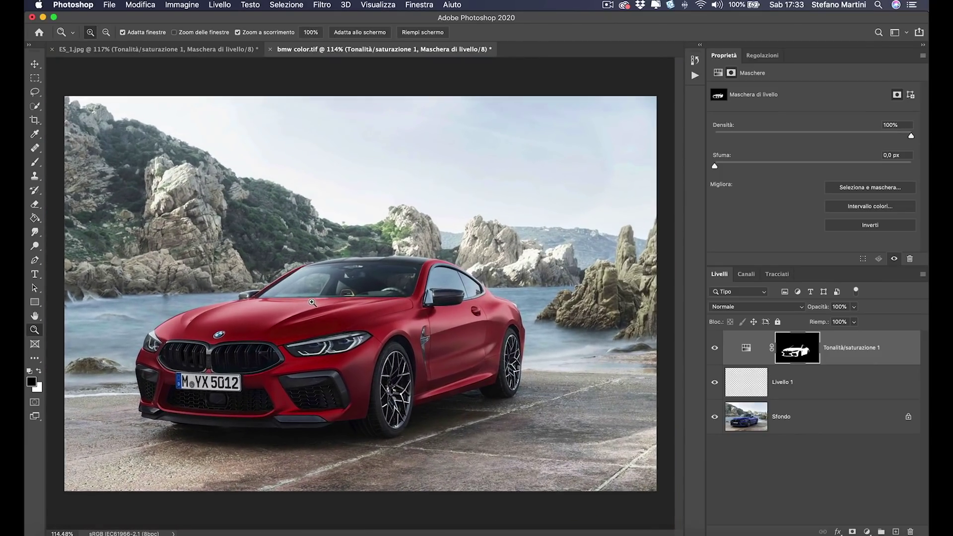
{"action": "left_click", "coordinate": [714, 349]}
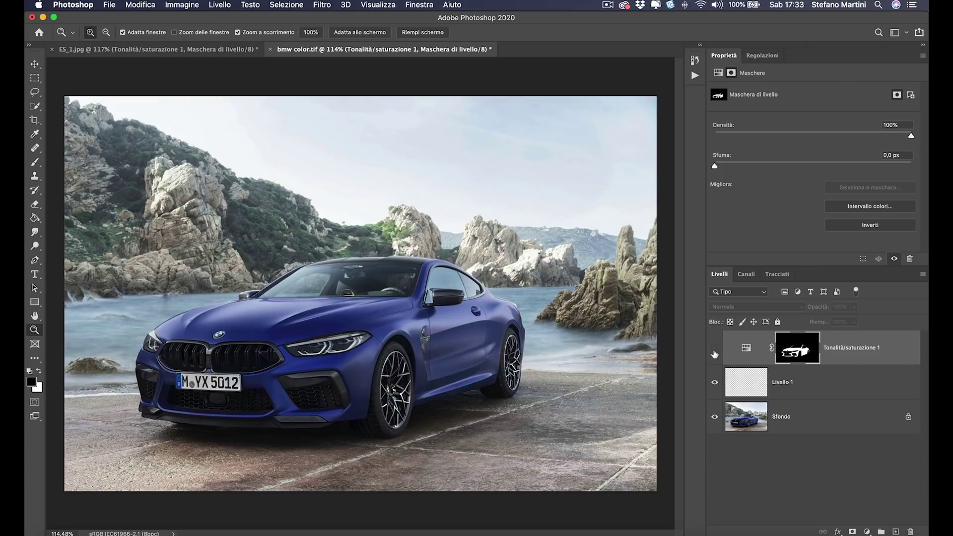
{"action": "left_click", "coordinate": [714, 349]}
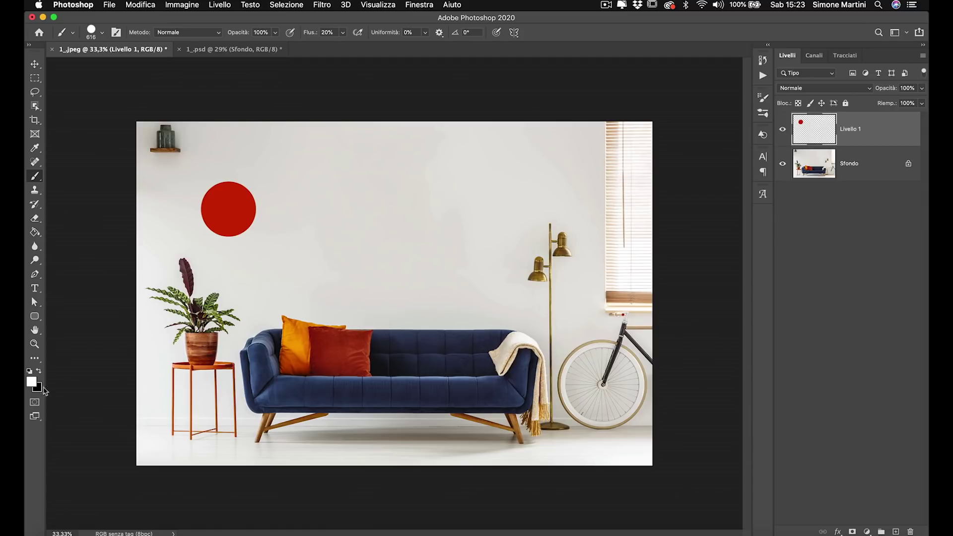
{"action": "left_click", "coordinate": [35, 380]}
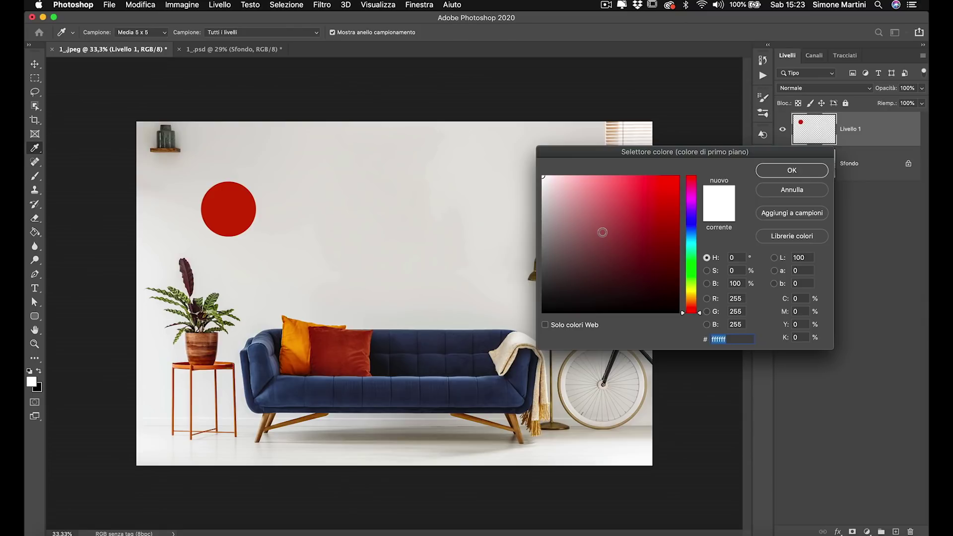
{"action": "type", "text": "a81616"}
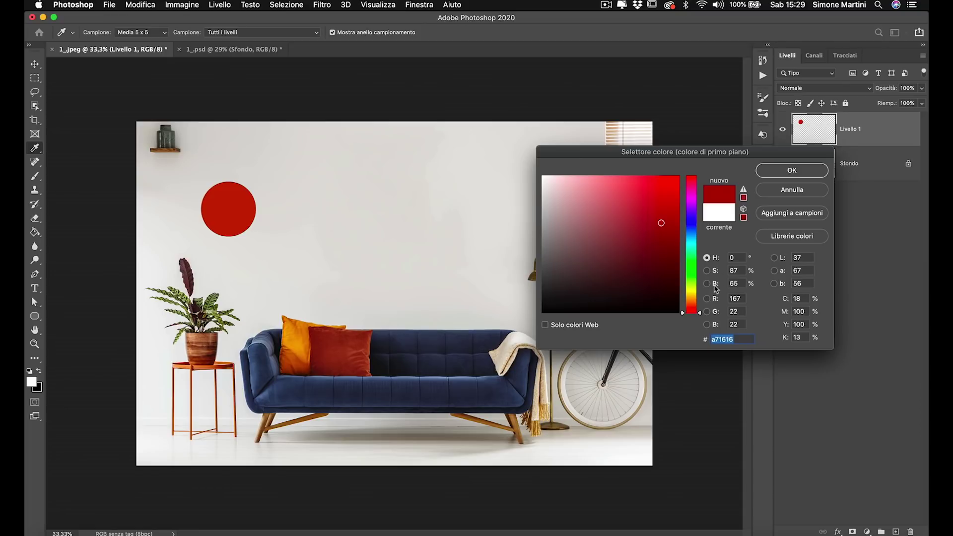
{"action": "left_click_drag", "start_coordinate": [717, 284], "coordinate": [714, 285]}
{"action": "left_click_drag", "start_coordinate": [661, 229], "coordinate": [628, 199]}
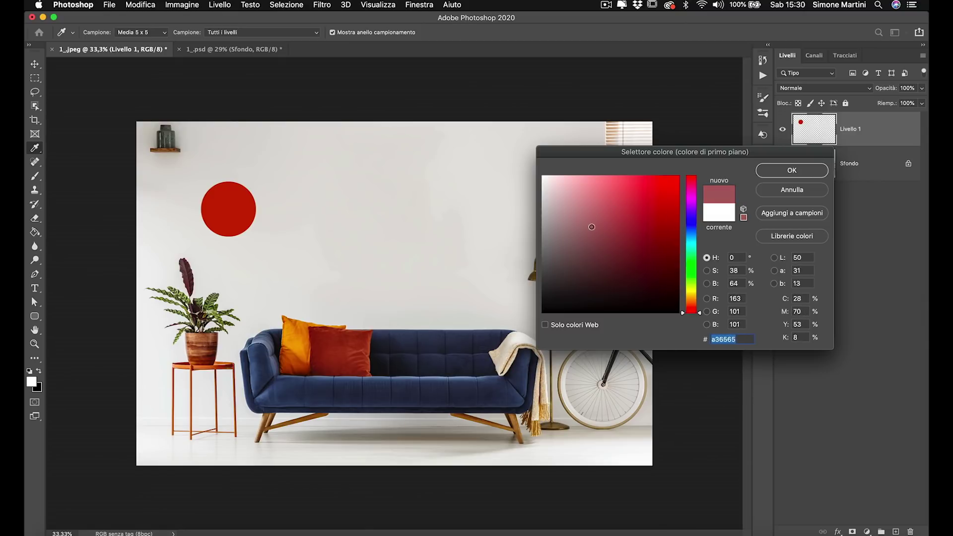
{"action": "left_click_drag", "start_coordinate": [628, 199], "coordinate": [670, 204]}
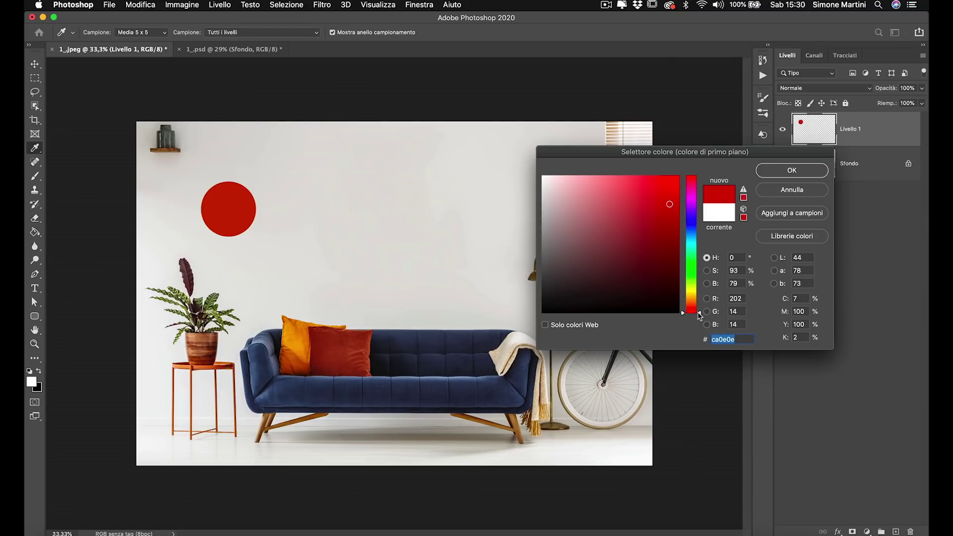
{"action": "mouse_move", "coordinate": [700, 314]}
{"action": "left_mouse_down"}
{"action": "mouse_move", "coordinate": [699, 241]}
{"action": "mouse_move", "coordinate": [700, 285]}
{"action": "left_mouse_up"}
{"action": "left_click", "coordinate": [679, 177]}
{"action": "mouse_move", "coordinate": [679, 177]}
{"action": "left_mouse_down"}
{"action": "mouse_move", "coordinate": [542, 164]}
{"action": "mouse_move", "coordinate": [681, 173]}
{"action": "left_mouse_up"}
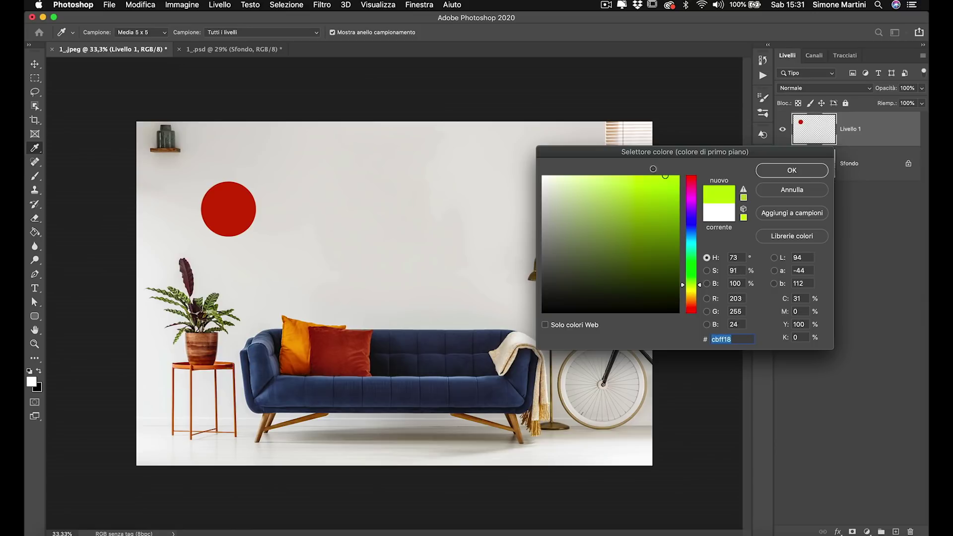
{"action": "left_click_drag", "start_coordinate": [680, 174], "coordinate": [542, 175]}
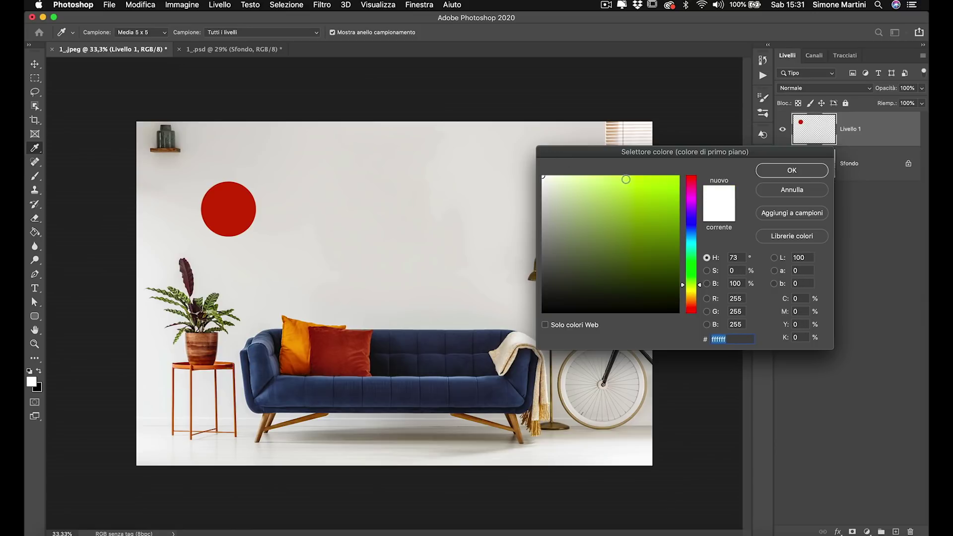
{"action": "mouse_move", "coordinate": [542, 176]}
{"action": "left_mouse_down"}
{"action": "mouse_move", "coordinate": [540, 209]}
{"action": "mouse_move", "coordinate": [542, 175]}
{"action": "left_mouse_up"}
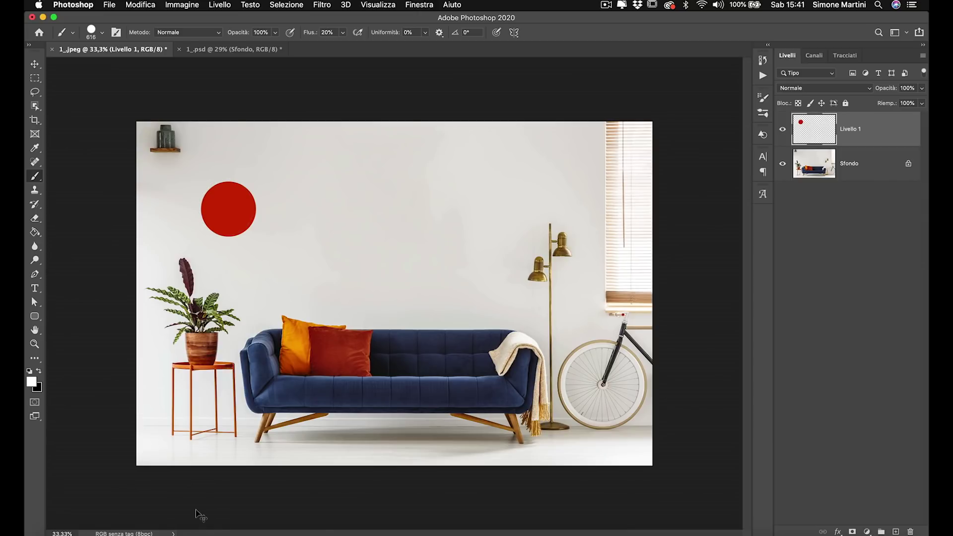
- Group Livello 1 into Gruppo 1, move the circle layer above it, and select Gruppo 1
{"action": "key", "text": "ctrl+g"}
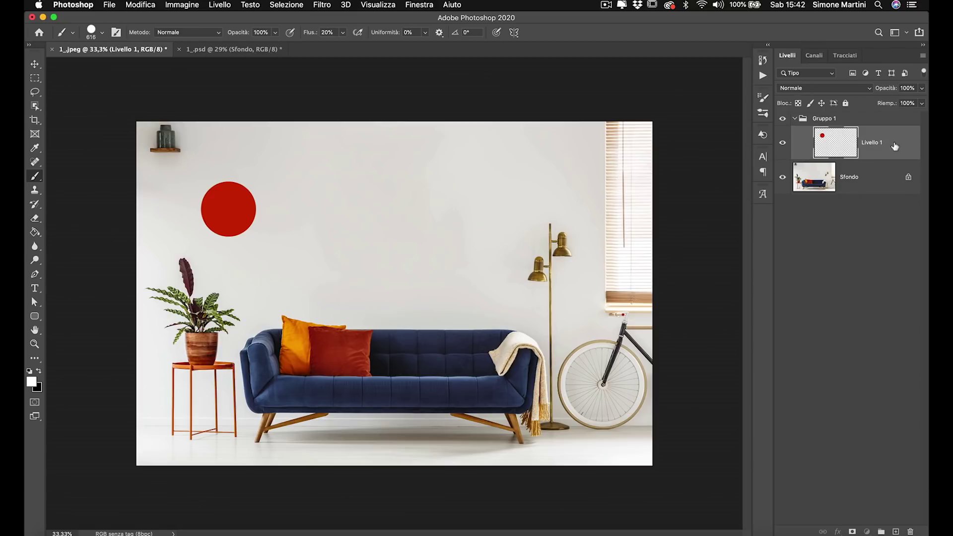
{"action": "left_click_drag", "start_coordinate": [894, 146], "coordinate": [895, 117]}
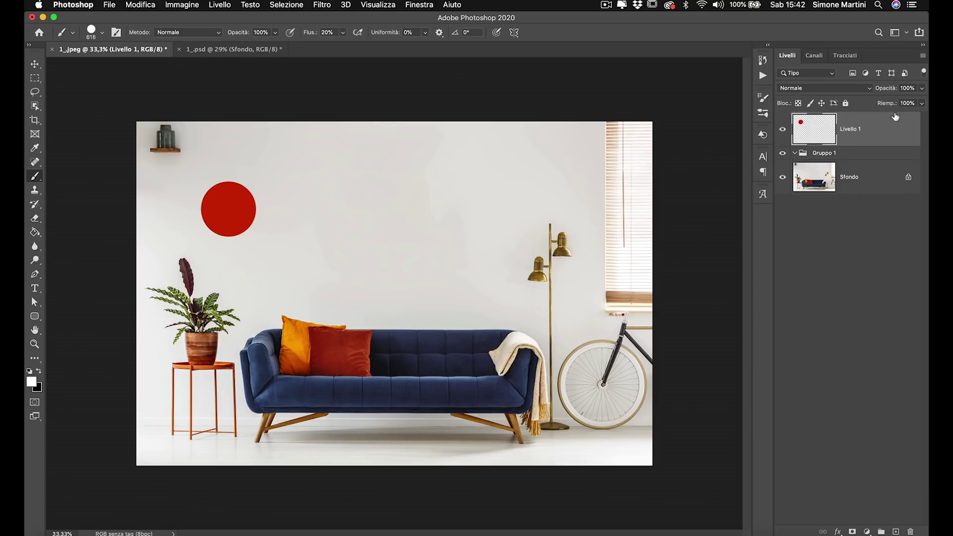
{"action": "left_click", "coordinate": [828, 156]}
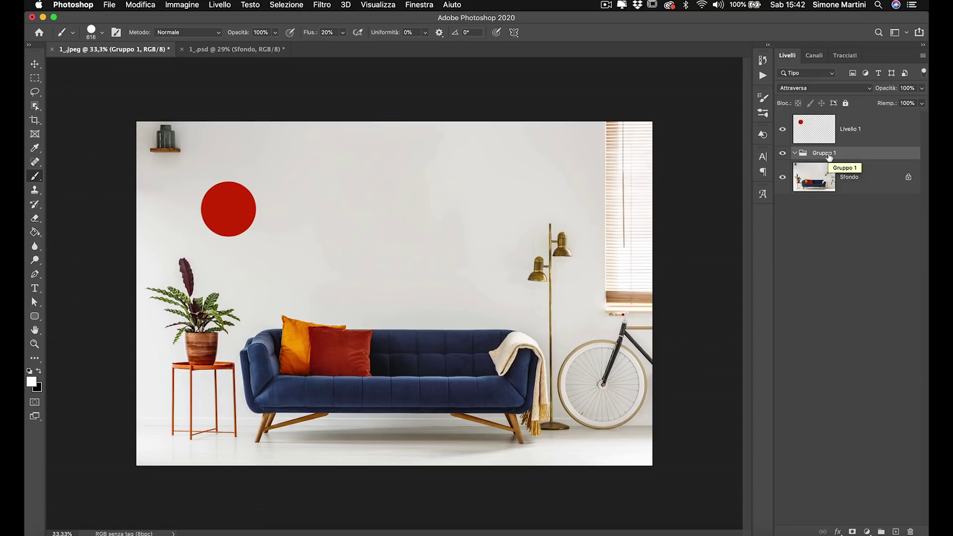
- Add a Solid Color fill sampled from the circle's red (be3a0c) inside Gruppo 1, then hide the group
{"action": "left_click", "coordinate": [867, 532]}
{"action": "left_click", "coordinate": [872, 326]}
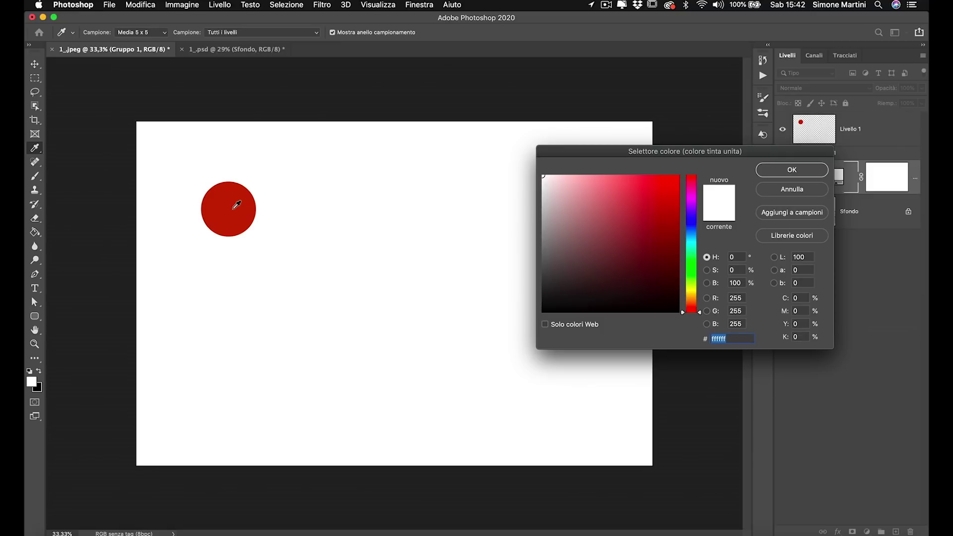
{"action": "left_click", "coordinate": [237, 205]}
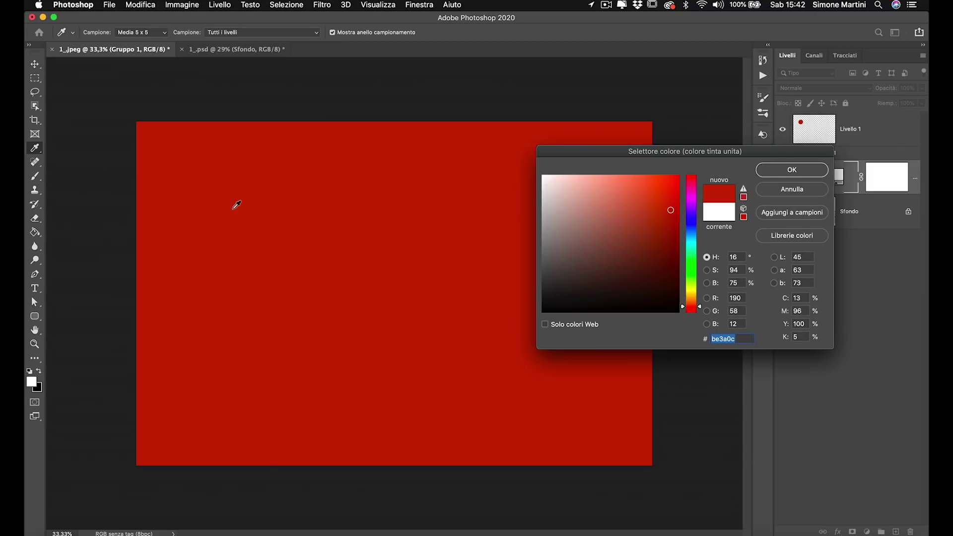
{"action": "left_click", "coordinate": [799, 168]}
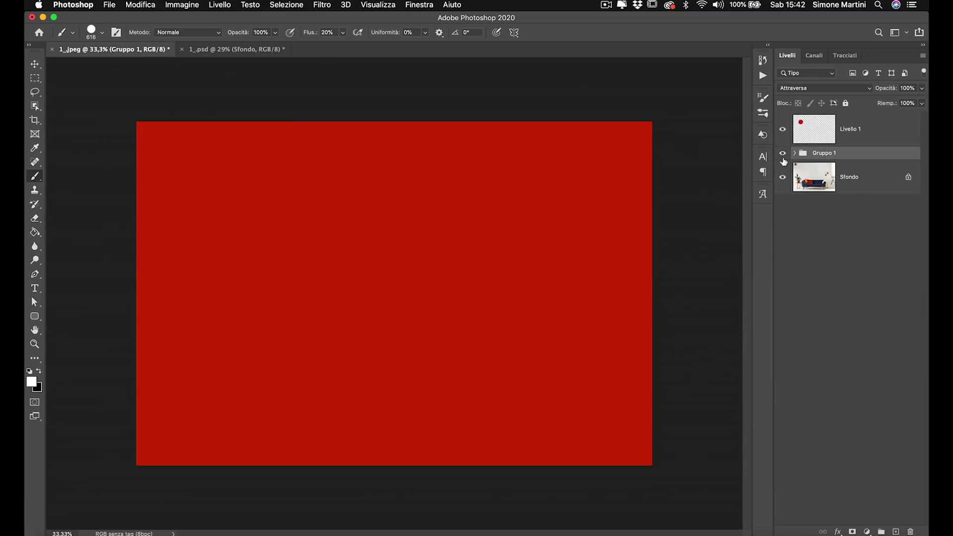
{"action": "left_click", "coordinate": [783, 154]}
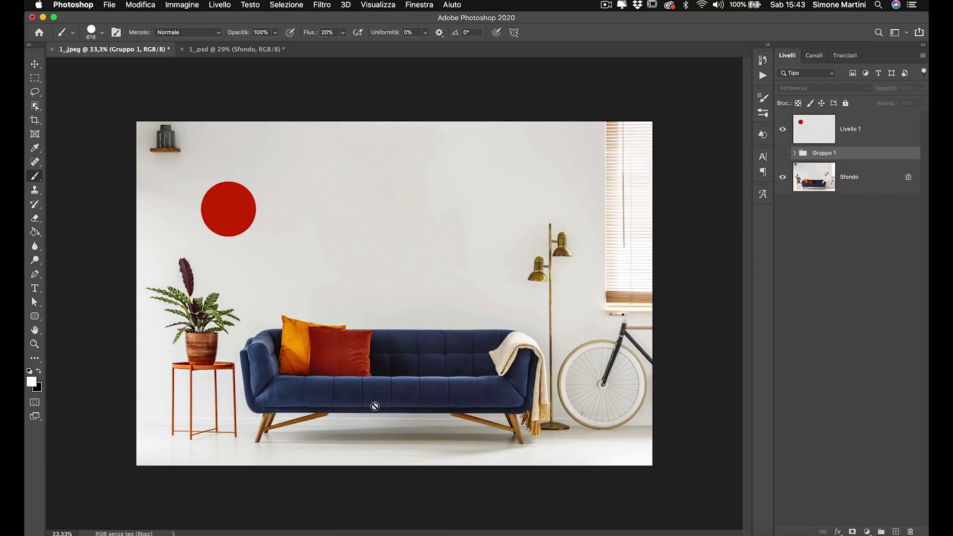
- Zoom in on the sofa, choose the Object Selection Tool, and make the Sfondo layer active
{"action": "scroll", "coordinate": [375, 406], "scroll_direction": "up", "scroll_amount": 2}
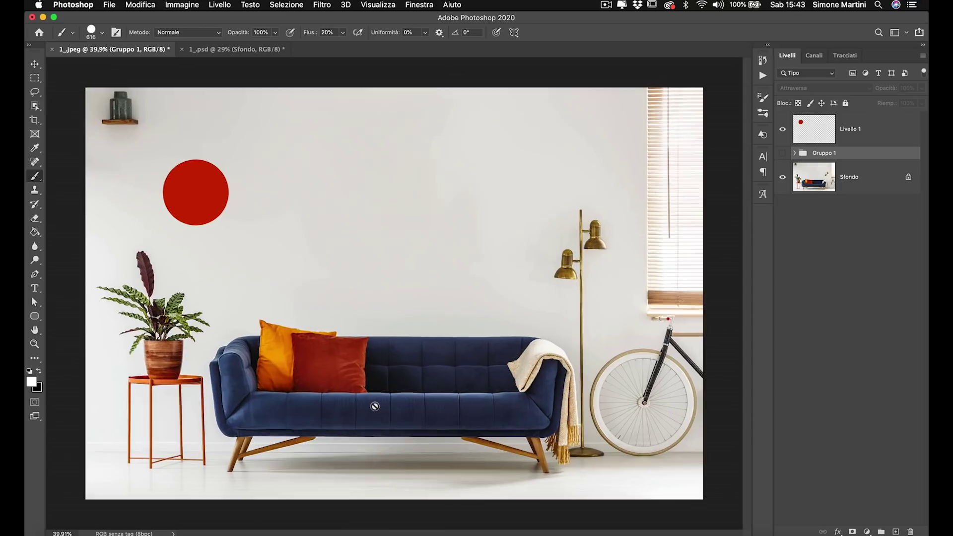
{"action": "scroll", "coordinate": [373, 405], "scroll_direction": "up", "scroll_amount": 2}
{"action": "left_click_drag", "start_coordinate": [373, 405], "coordinate": [452, 314]}
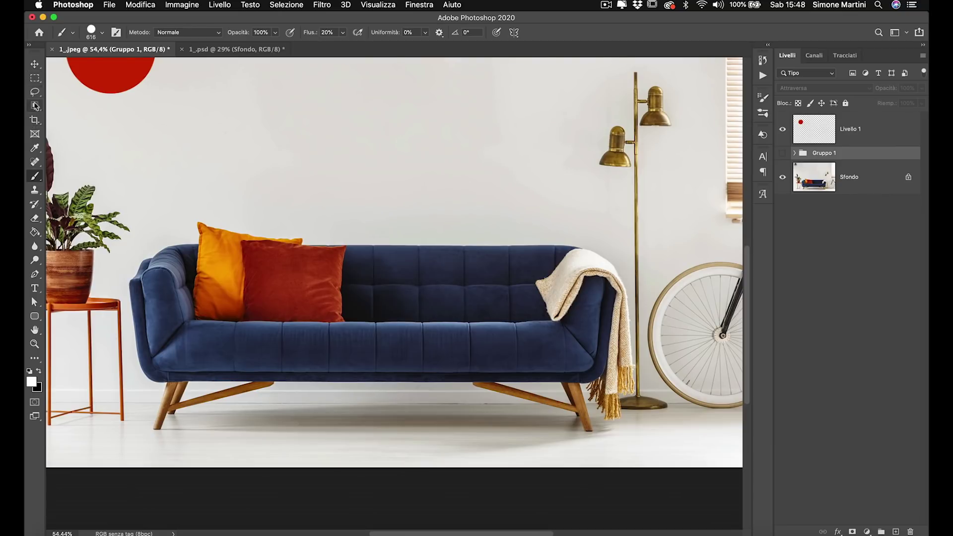
{"action": "left_click", "coordinate": [36, 106]}
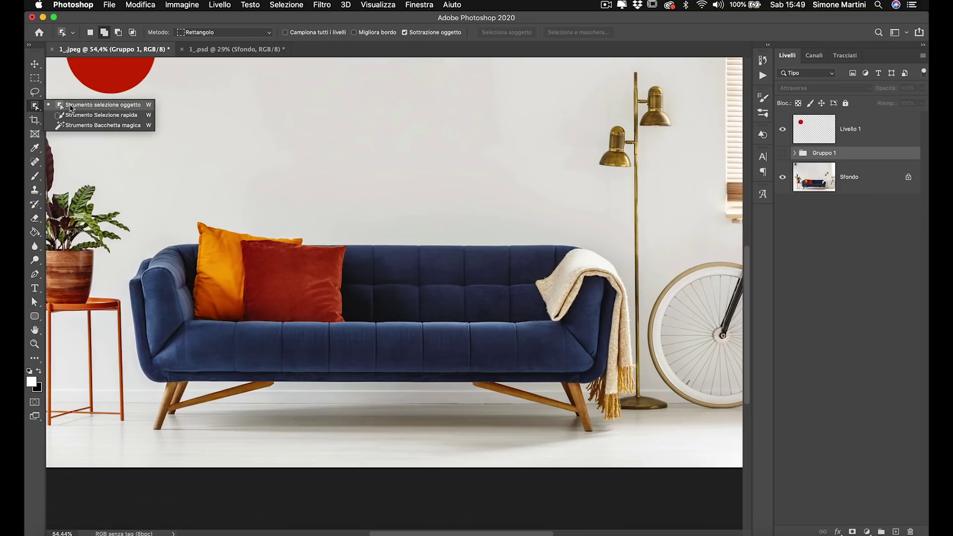
{"action": "left_click", "coordinate": [72, 105]}
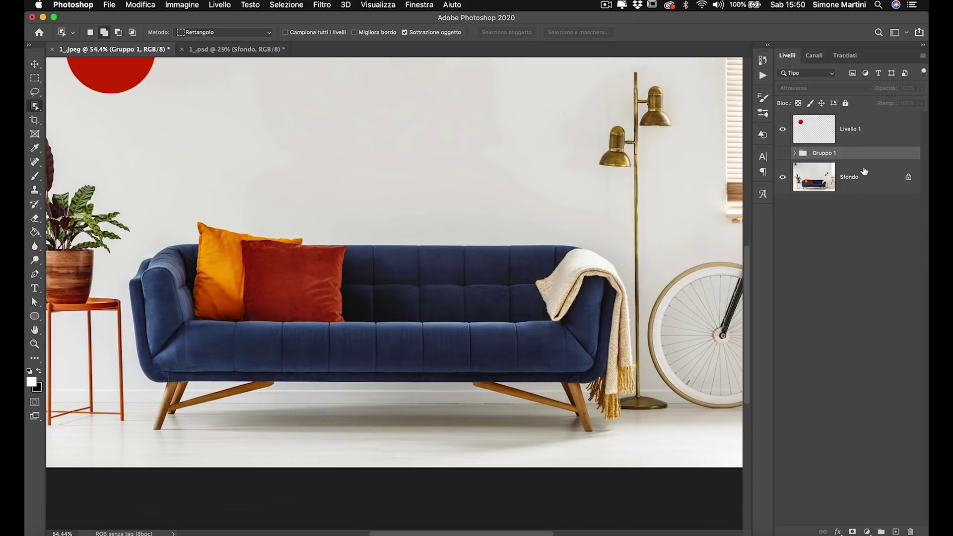
{"action": "left_click", "coordinate": [865, 186]}
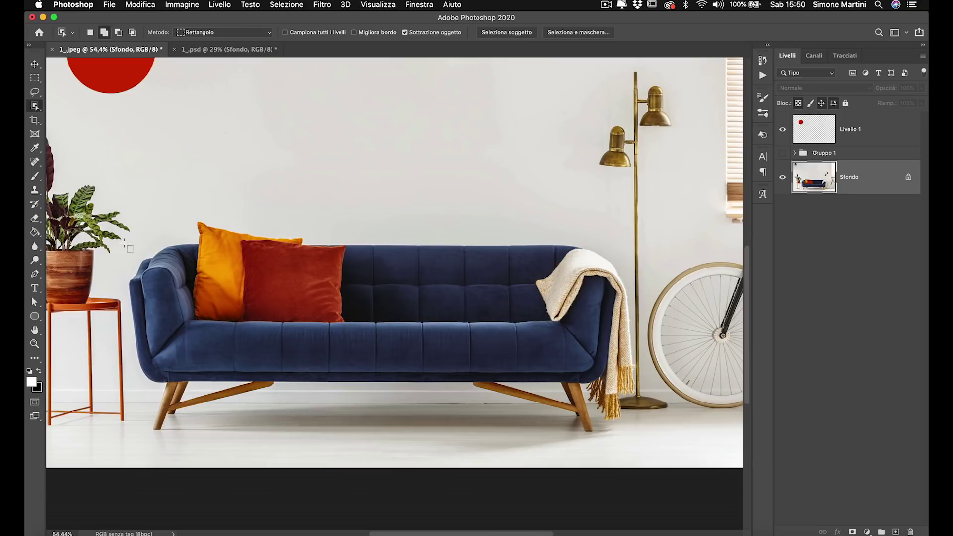
- Select the whole blue sofa with an Object Selection box, then hold Alt to switch to subtract mode
{"action": "left_click_drag", "start_coordinate": [125, 243], "coordinate": [248, 352]}
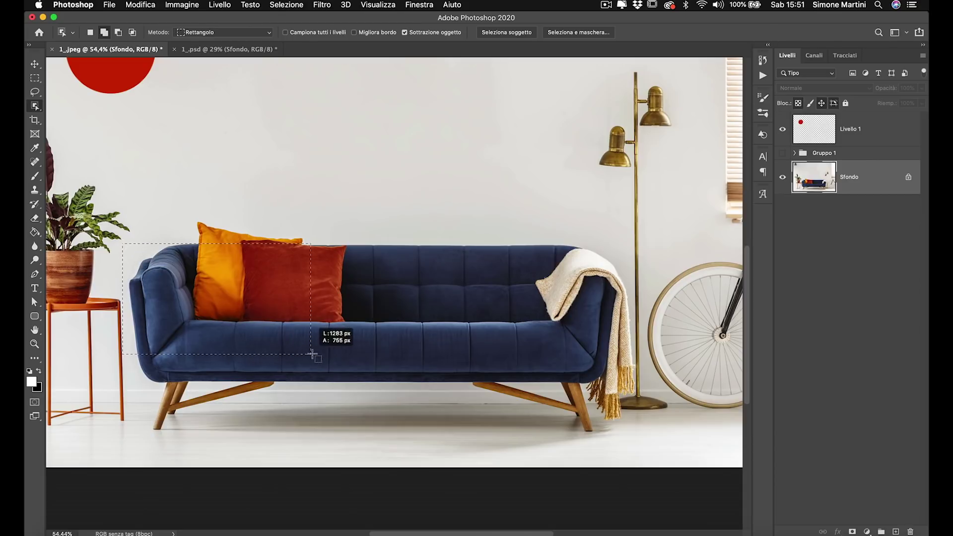
{"action": "mouse_move", "coordinate": [248, 353]}
{"action": "left_mouse_down"}
{"action": "mouse_move", "coordinate": [537, 368]}
{"action": "mouse_move", "coordinate": [620, 386]}
{"action": "left_mouse_up"}
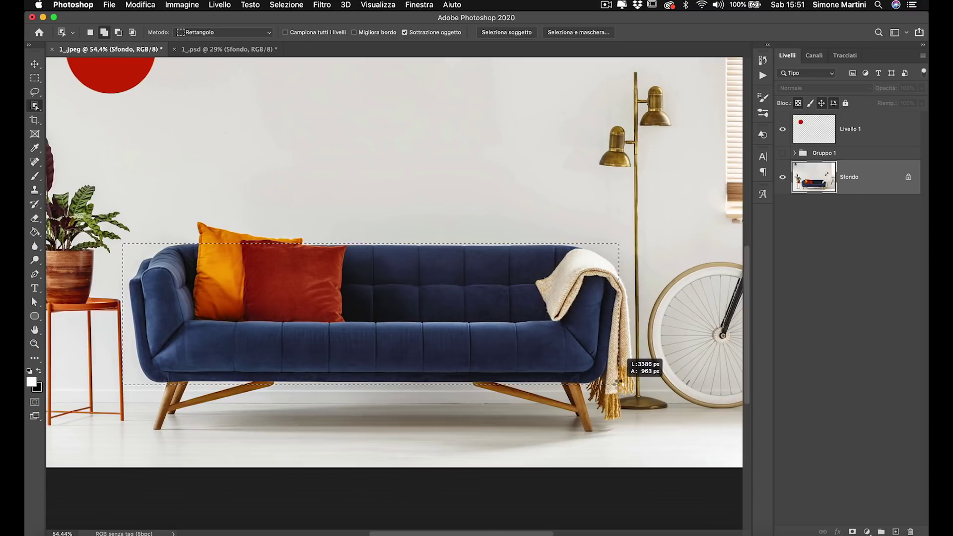
{"action": "left_click_drag", "start_coordinate": [620, 385], "coordinate": [621, 387]}
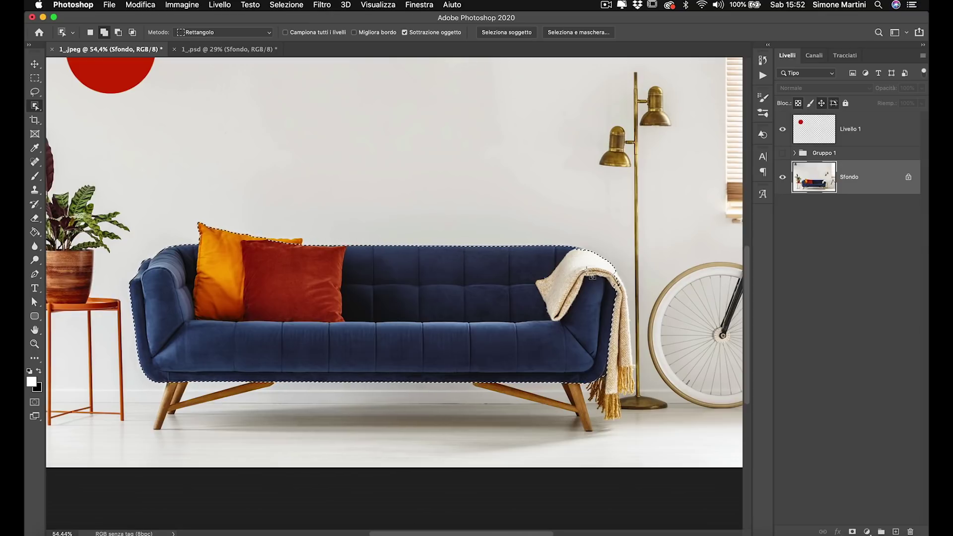
{"action": "key", "text": "alt"}
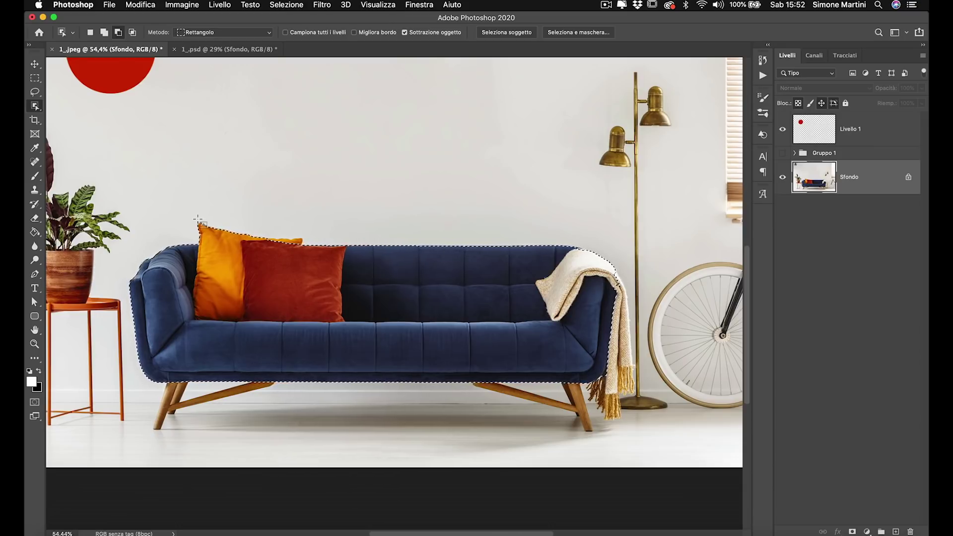
- Subtract the two pillows, the orange pillow's lower-left edge, and the draped throw from the sofa selection
{"action": "left_click_drag", "start_coordinate": [197, 219], "coordinate": [342, 322]}
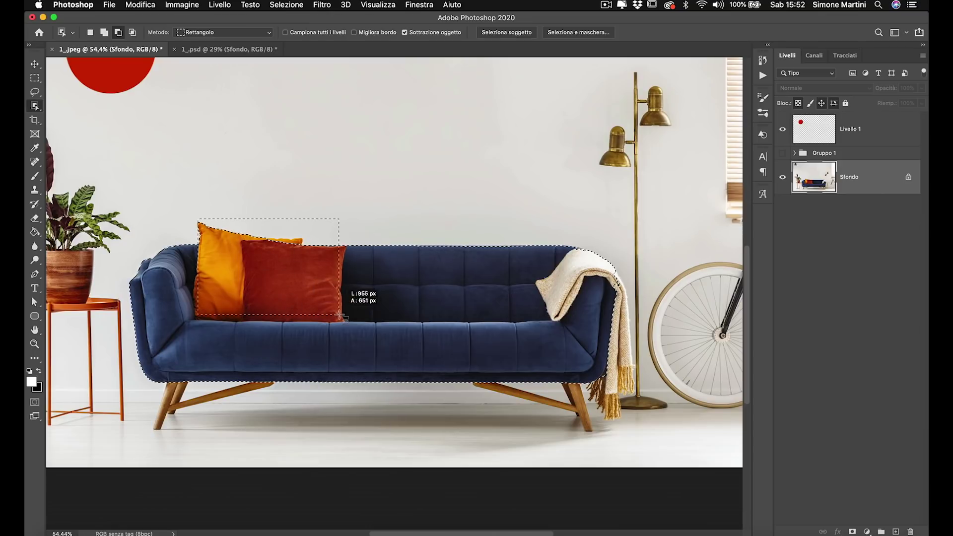
{"action": "left_click_drag", "start_coordinate": [342, 322], "coordinate": [343, 323]}
{"action": "left_click_drag", "start_coordinate": [193, 292], "coordinate": [218, 321]}
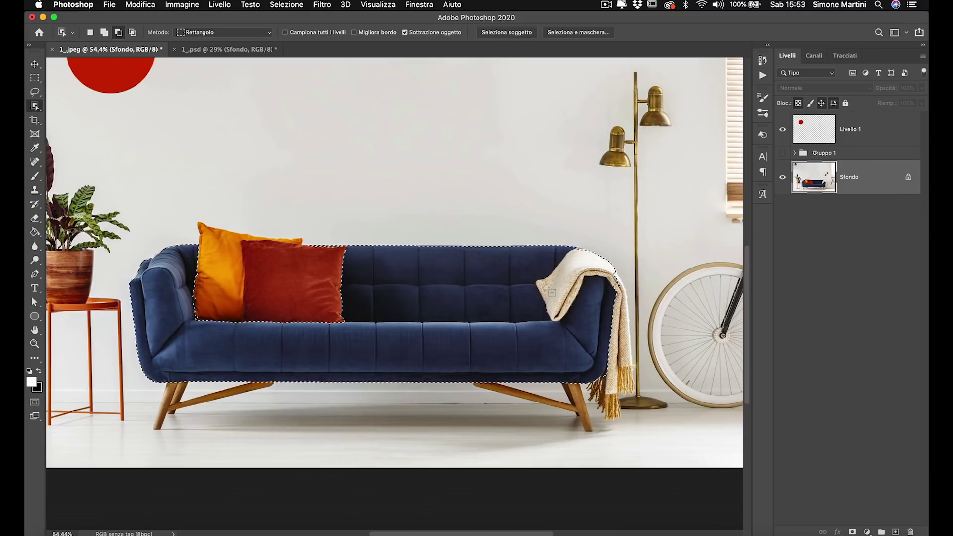
{"action": "mouse_move", "coordinate": [537, 279]}
{"action": "left_mouse_down"}
{"action": "mouse_move", "coordinate": [576, 315]}
{"action": "mouse_move", "coordinate": [627, 273]}
{"action": "left_mouse_up"}
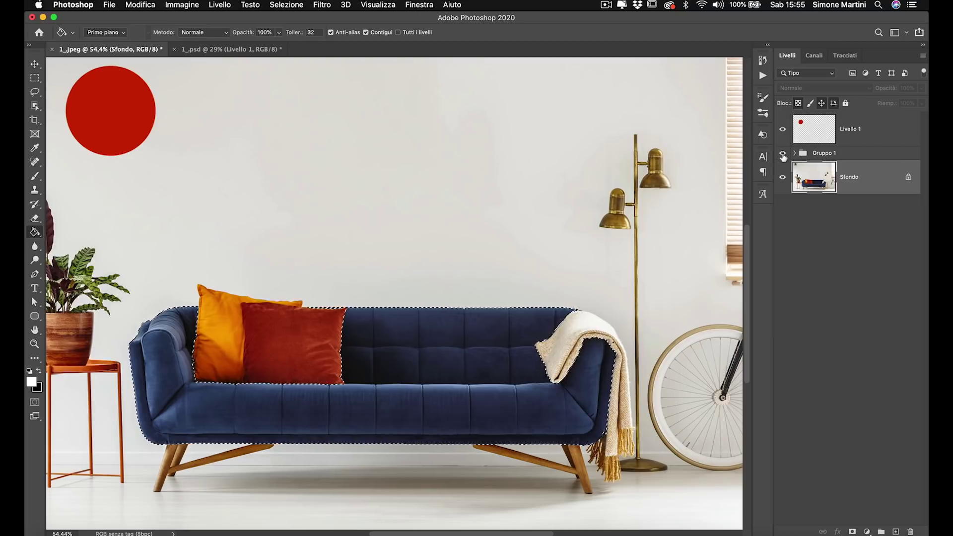
- Show and select Gruppo 1, then add a layer mask from the sofa selection
{"action": "left_click", "coordinate": [783, 154]}
{"action": "left_click", "coordinate": [850, 154]}
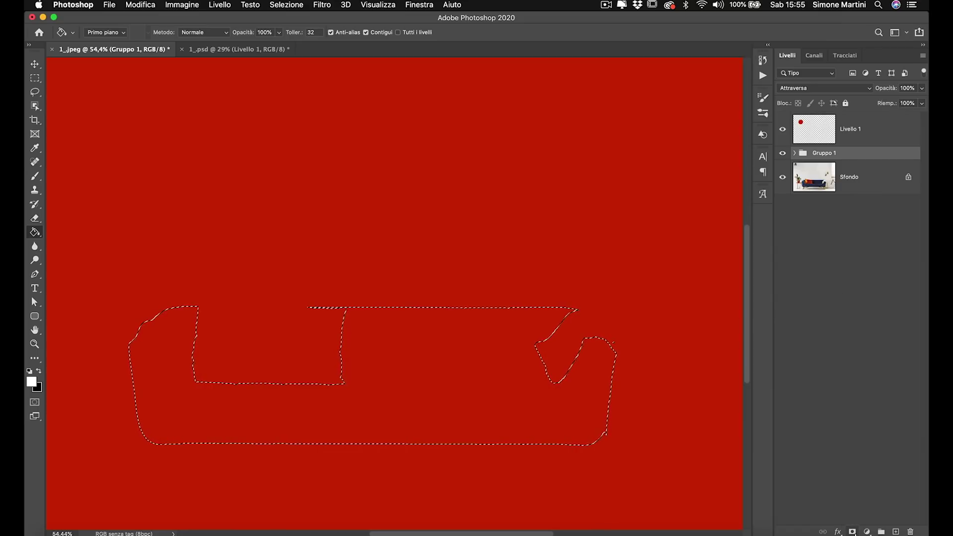
{"action": "left_click", "coordinate": [852, 531]}
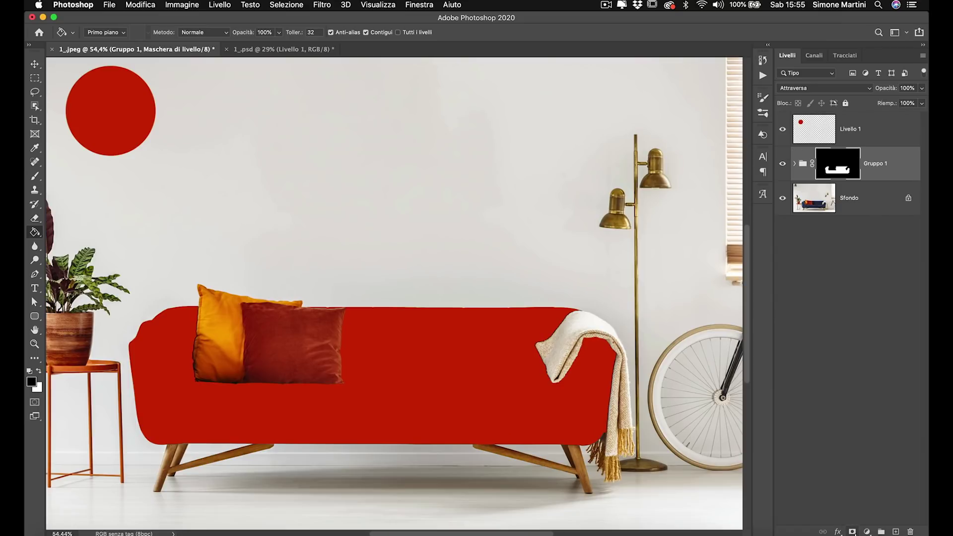
{"action": "scroll", "coordinate": [424, 358], "scroll_direction": "down", "scroll_amount": 3}
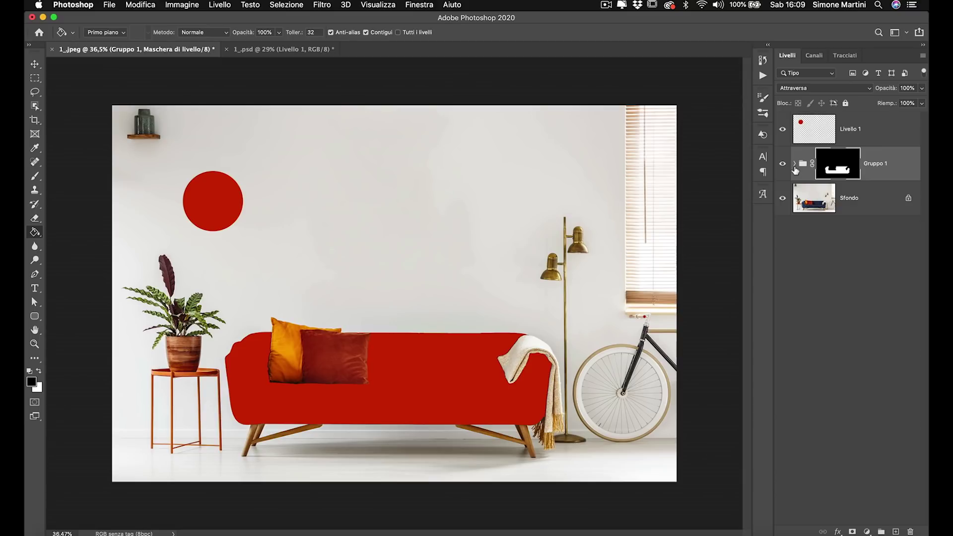
- Set Gruppo 1's red Solid Color fill to Colore blend mode and hide the Livello 1 circle layer
{"action": "left_click", "coordinate": [795, 165]}
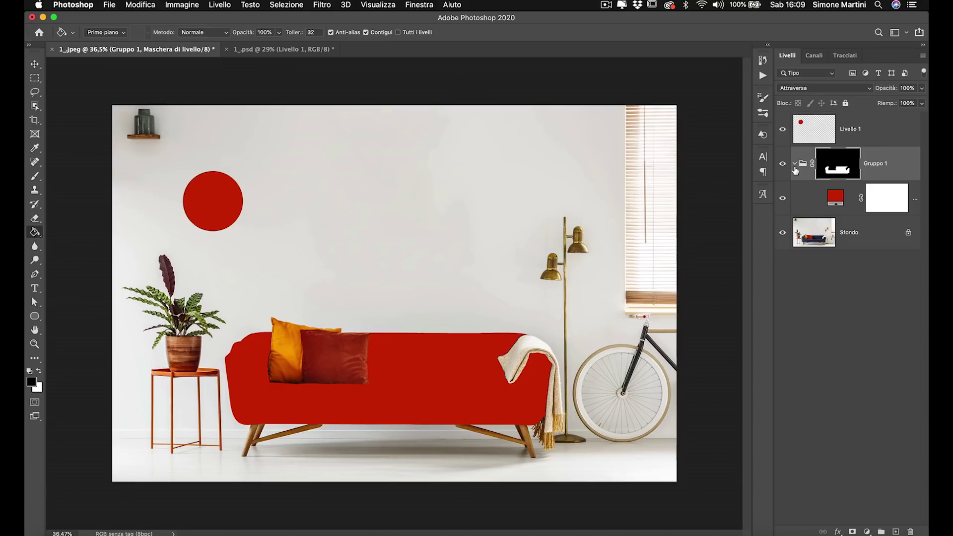
{"action": "left_click", "coordinate": [837, 209]}
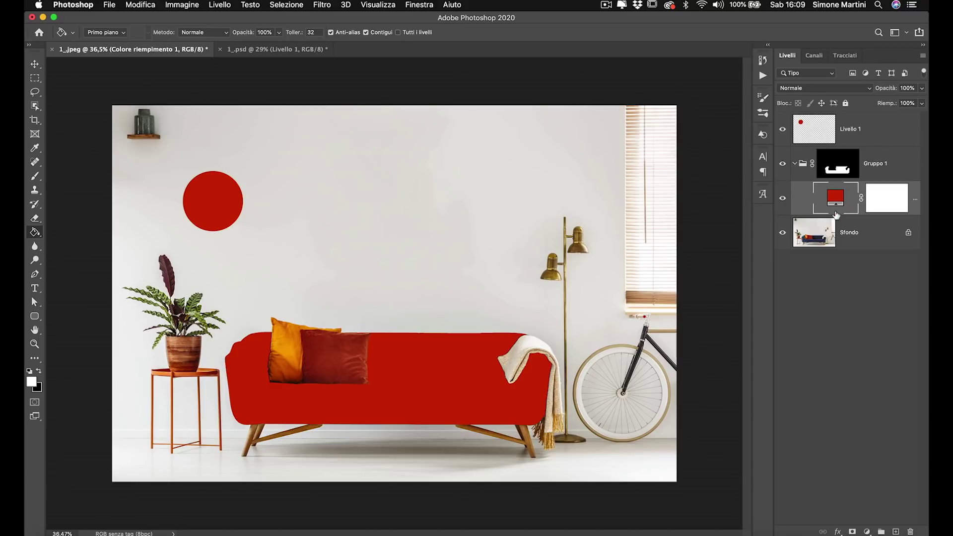
{"action": "left_click", "coordinate": [789, 90]}
{"action": "left_click", "coordinate": [790, 317]}
{"action": "left_click", "coordinate": [783, 198]}
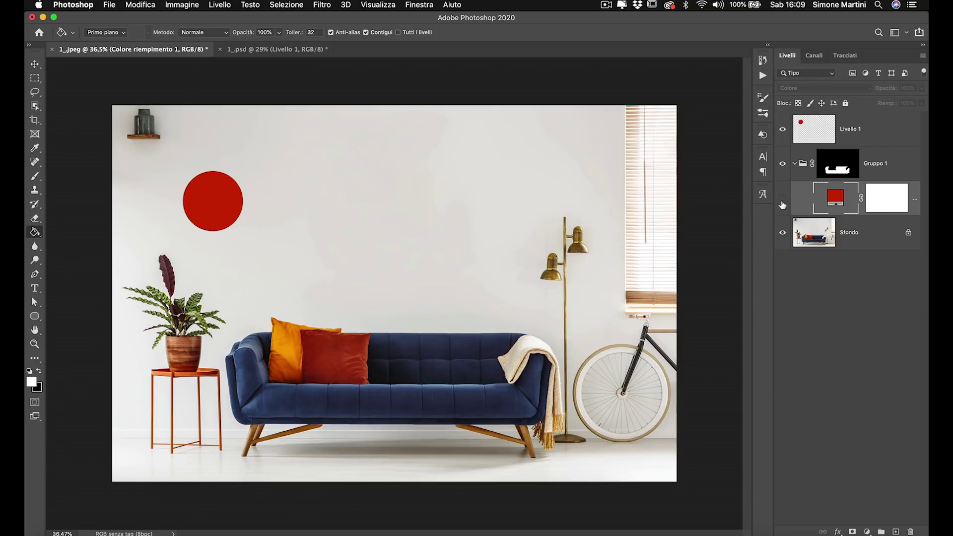
{"action": "left_click", "coordinate": [783, 199]}
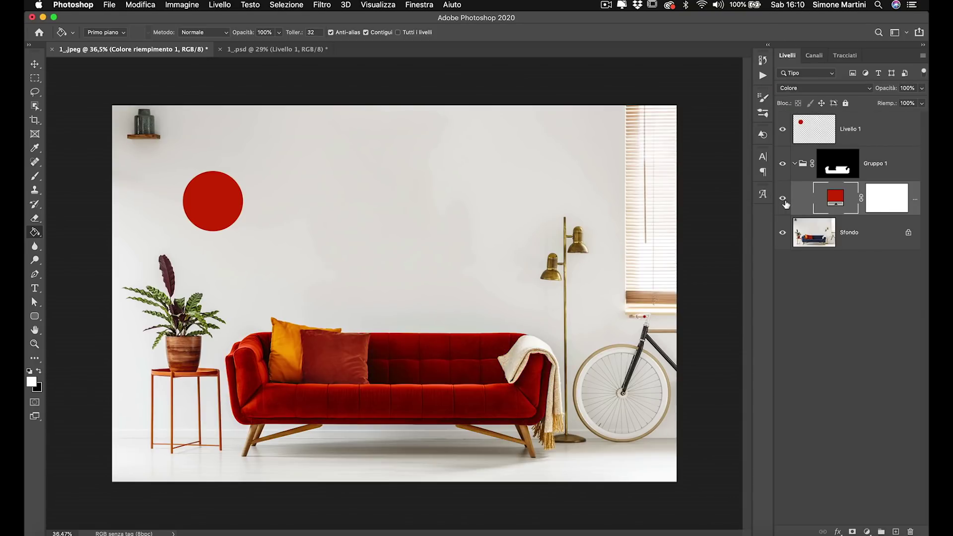
{"action": "left_click", "coordinate": [782, 130]}
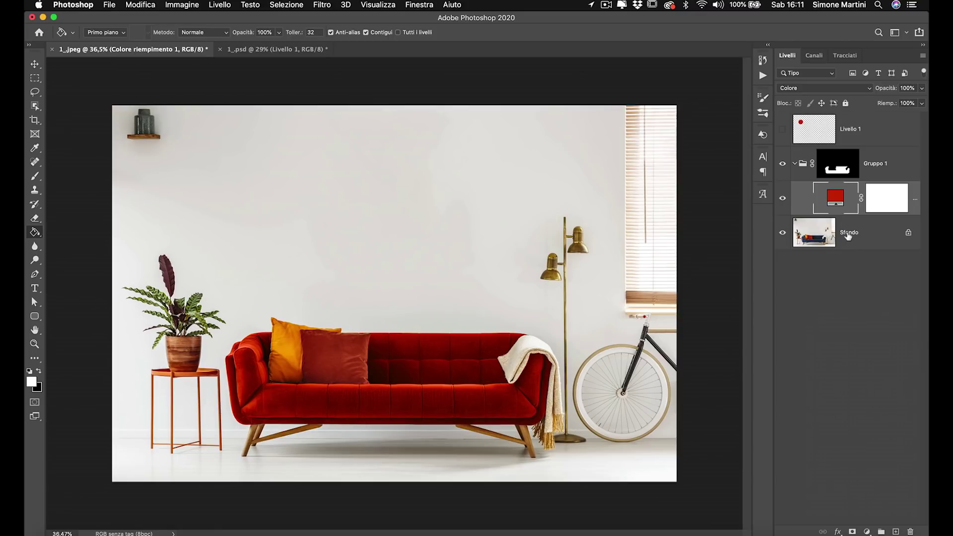
{"action": "left_click", "coordinate": [867, 531]}
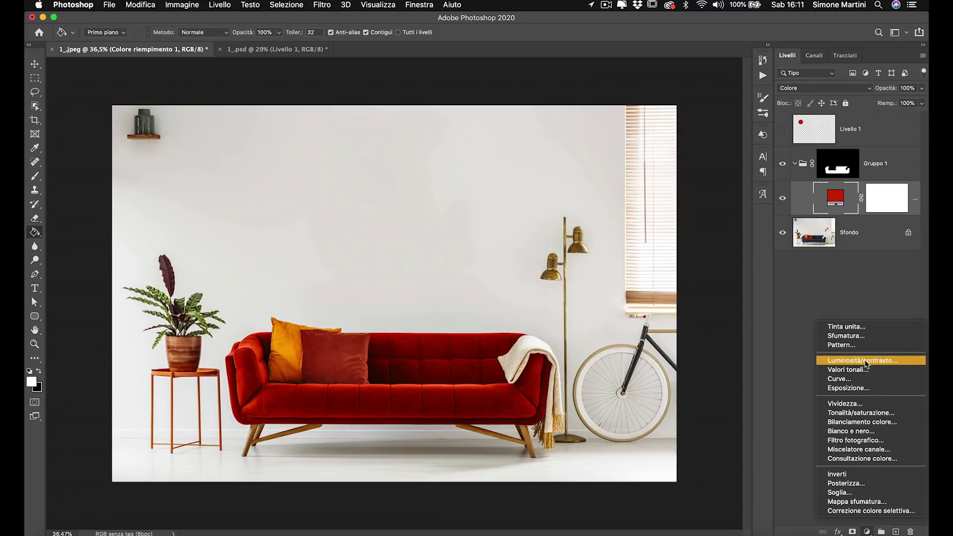
- Add a Valori tonali layer below the red fill: input white 209, gamma 0,90, output white 244
{"action": "left_click", "coordinate": [848, 370]}
{"action": "left_click_drag", "start_coordinate": [843, 203], "coordinate": [837, 239]}
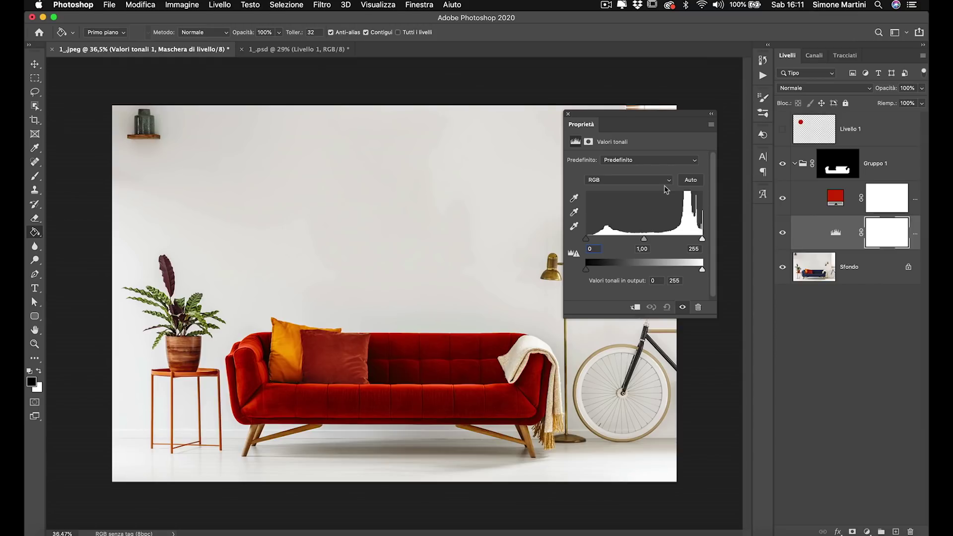
{"action": "left_click_drag", "start_coordinate": [703, 240], "coordinate": [683, 240]}
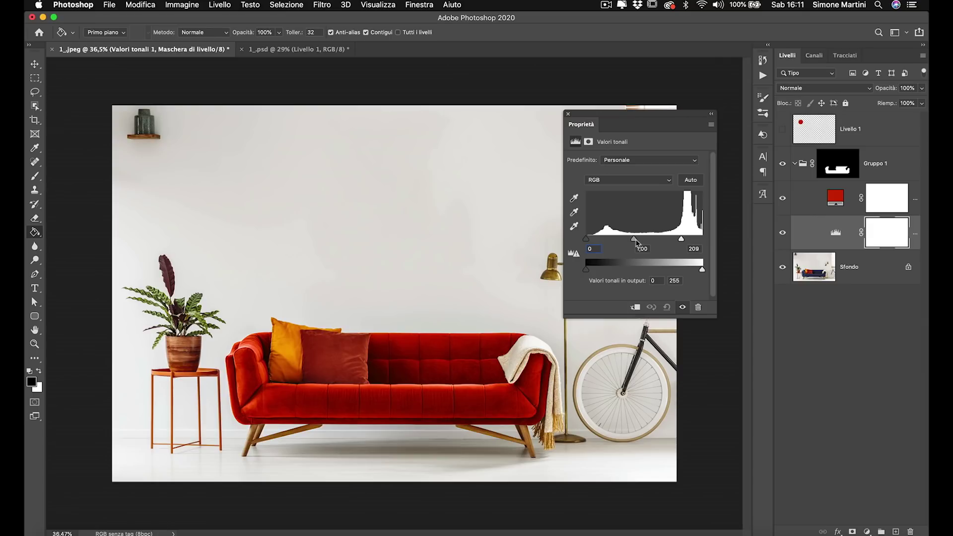
{"action": "left_click_drag", "start_coordinate": [636, 241], "coordinate": [638, 241]}
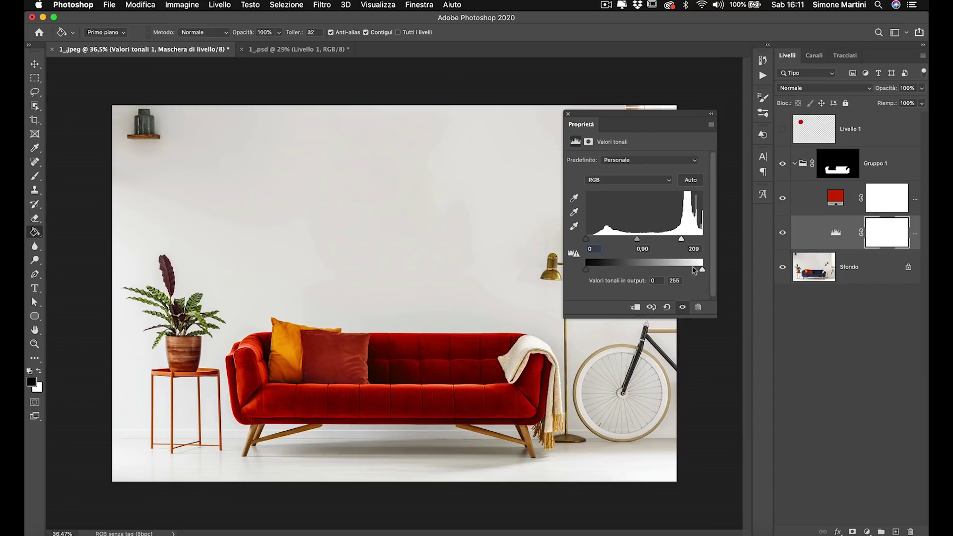
{"action": "left_click_drag", "start_coordinate": [702, 270], "coordinate": [698, 270]}
{"action": "left_click", "coordinate": [569, 114]}
{"action": "left_click", "coordinate": [795, 163]}
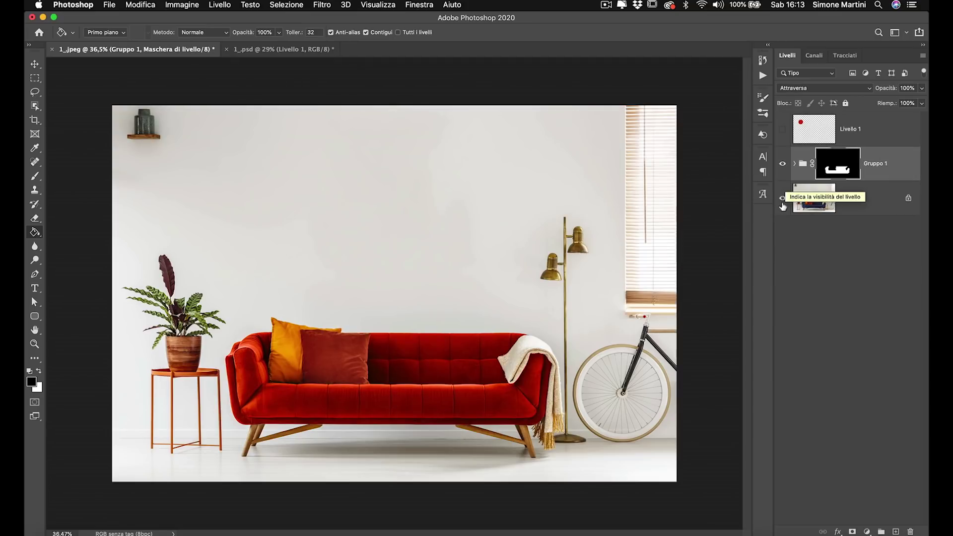
{"action": "left_click", "coordinate": [782, 207], "text": "alt"}
{"action": "left_click", "coordinate": [782, 208], "text": "alt"}
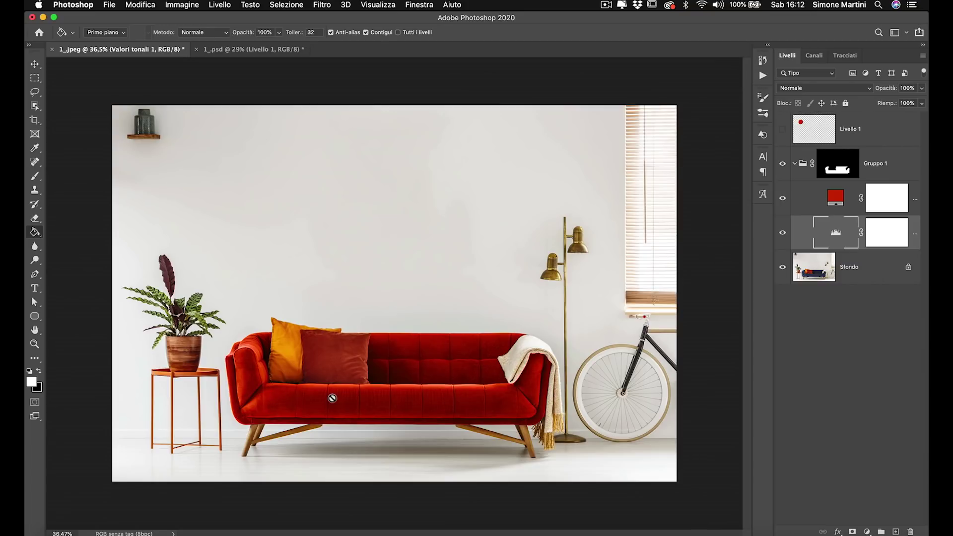
{"action": "left_click", "coordinate": [795, 164]}
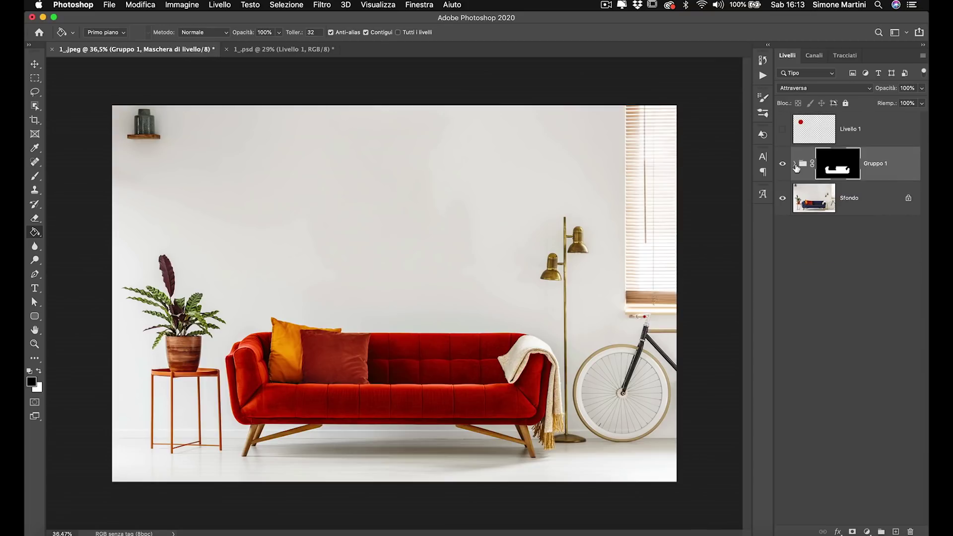